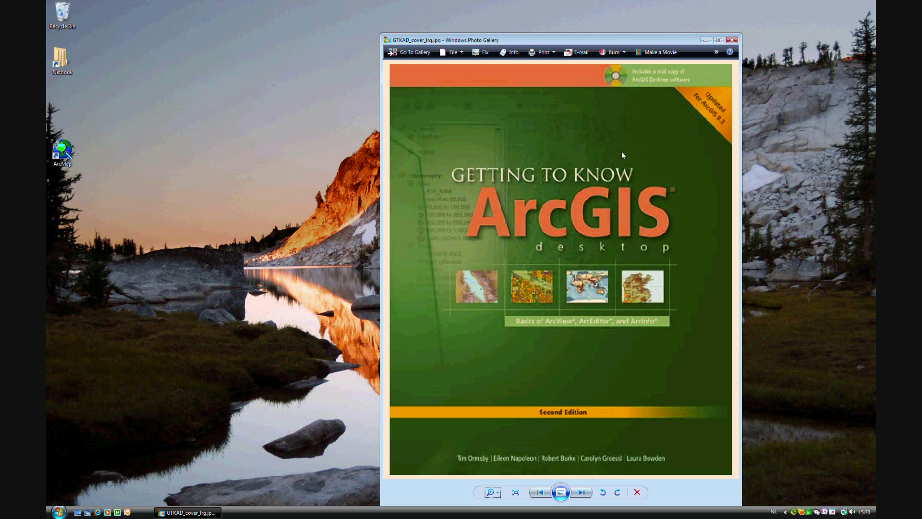
Close the Windows Photo Gallery window showing the Getting to Know ArcGIS book cover
click(732, 40)
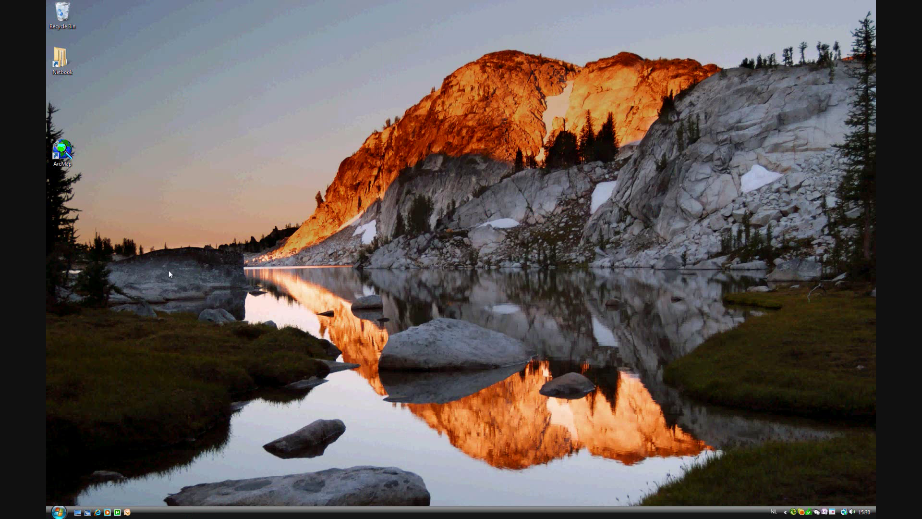
Launch ArcMap and open the existing map document ex08a.mxd
double_click(61, 152)
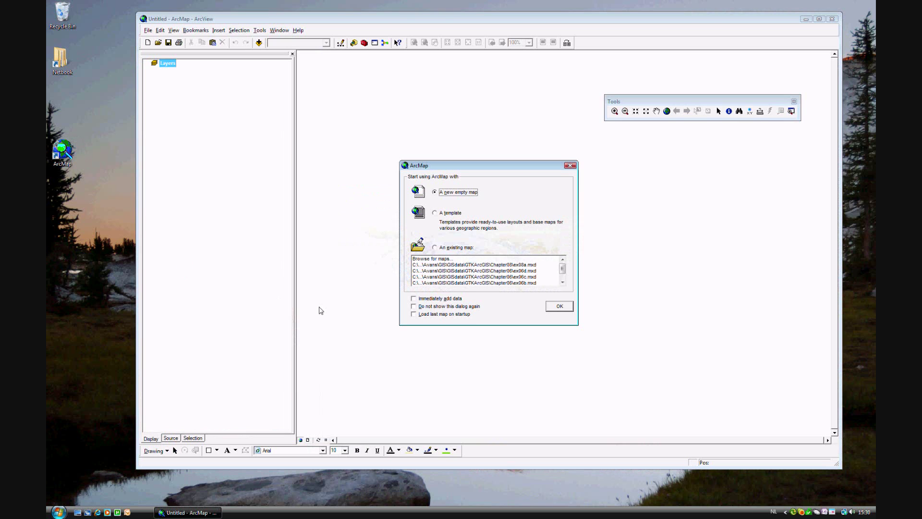
click(464, 249)
click(558, 307)
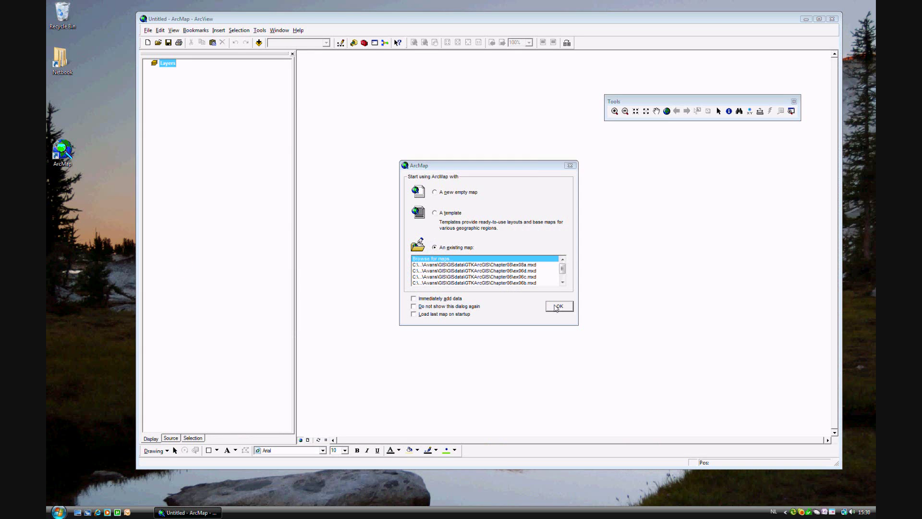
click(363, 129)
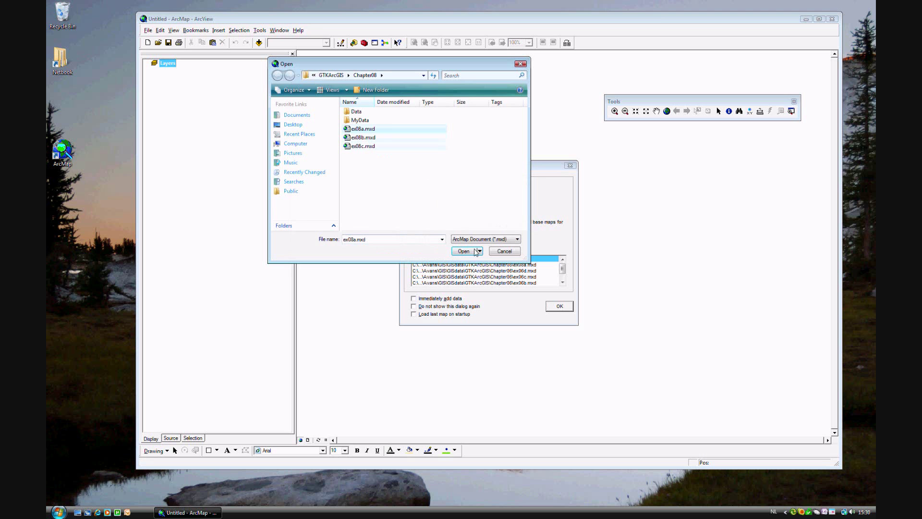
click(464, 251)
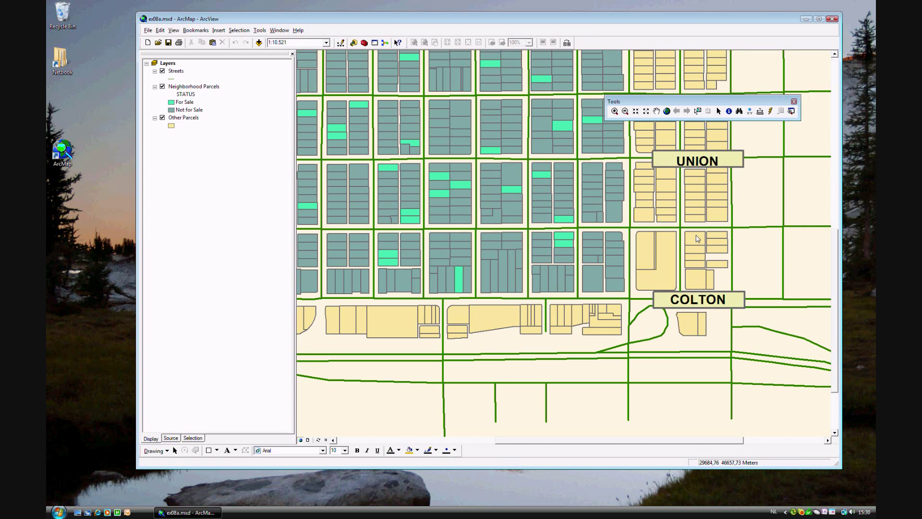
Zoom to the full neighbourhood extent and pick the Identify tool, leaving the Tools toolbar floating
drag(692, 103, 662, 43)
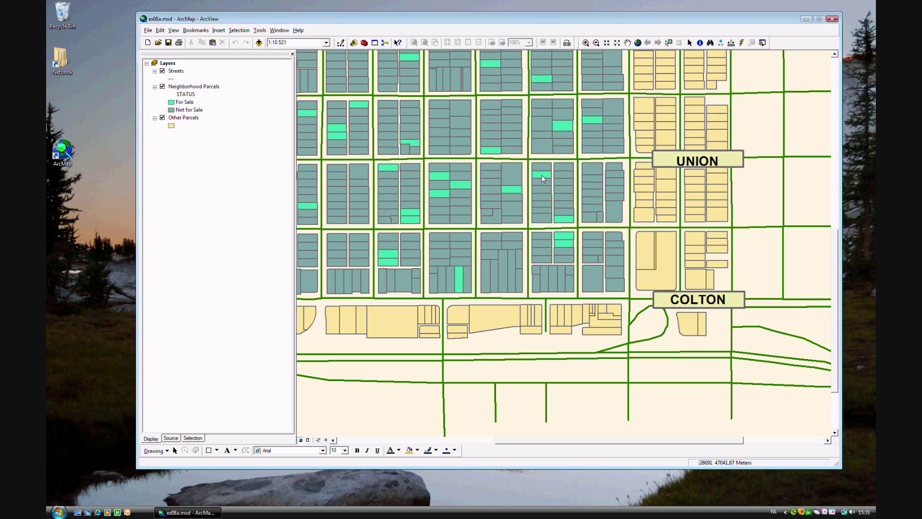
click(638, 43)
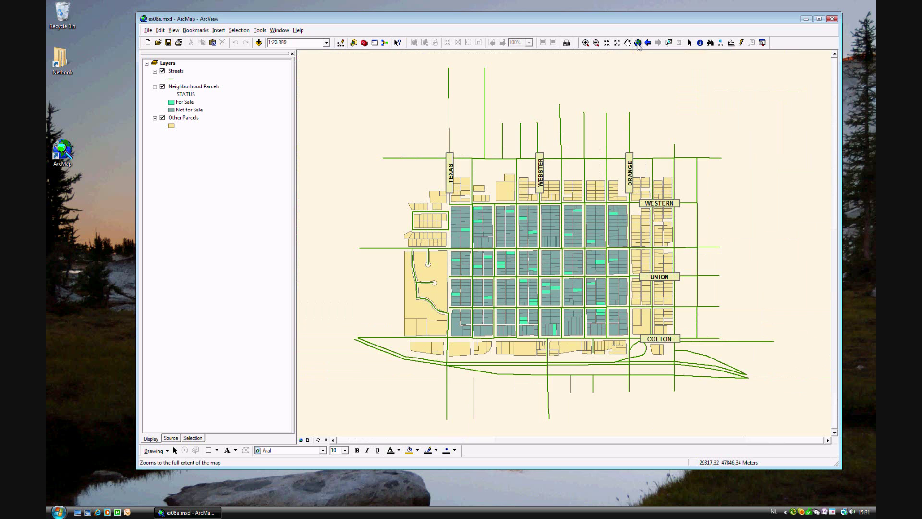
click(700, 44)
drag(581, 43, 593, 83)
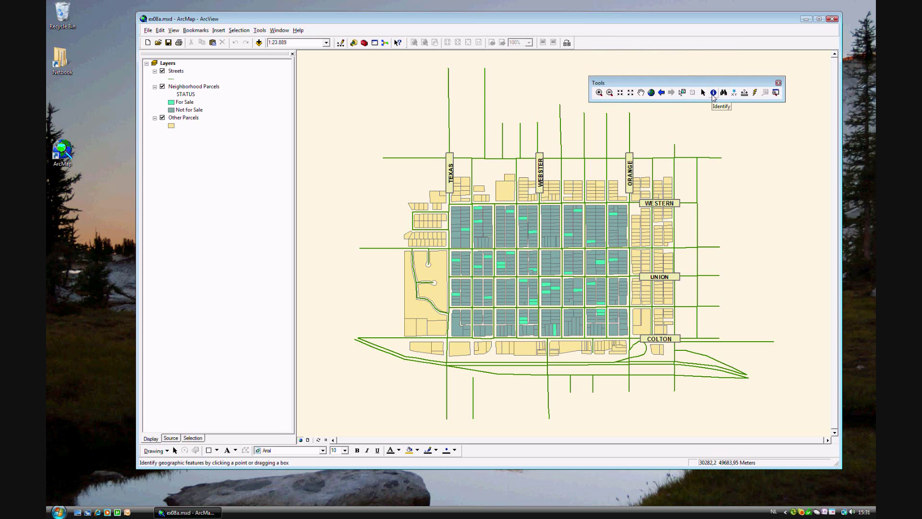
Identify a for-sale parcel in the central blocks, priced at 92700
click(714, 94)
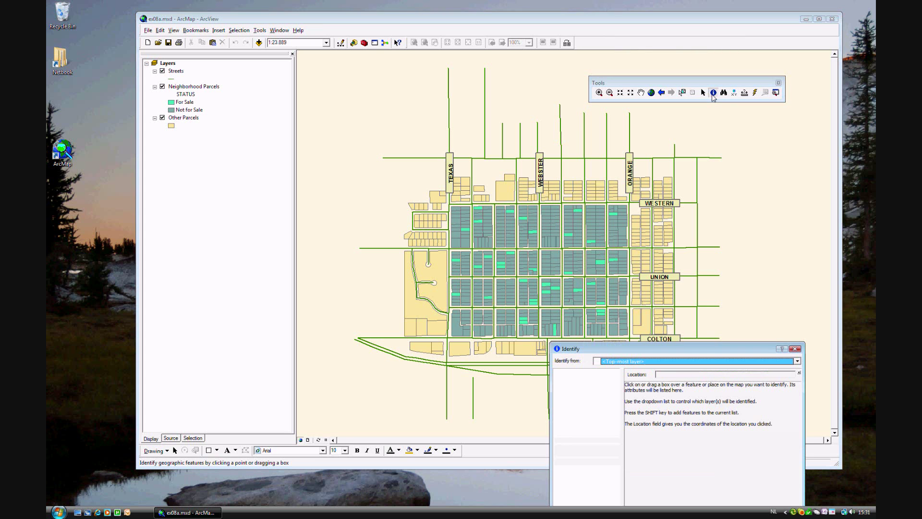
click(798, 352)
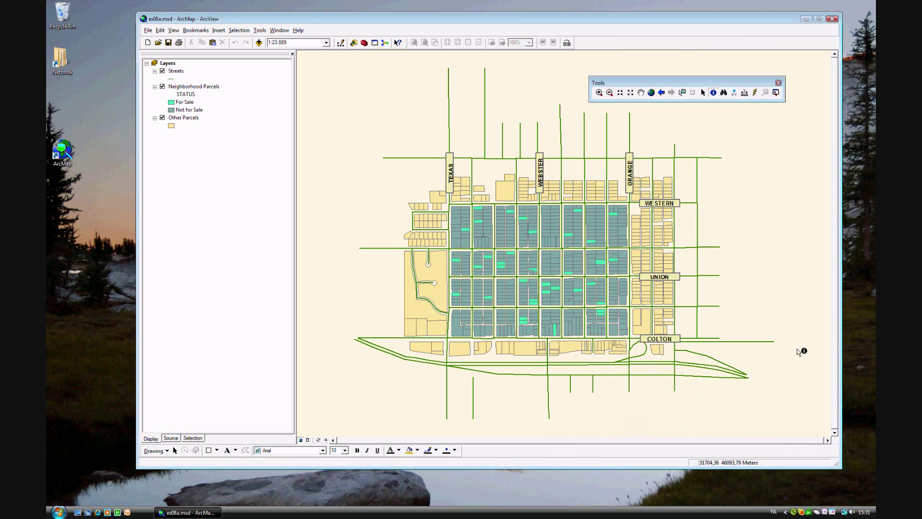
click(510, 252)
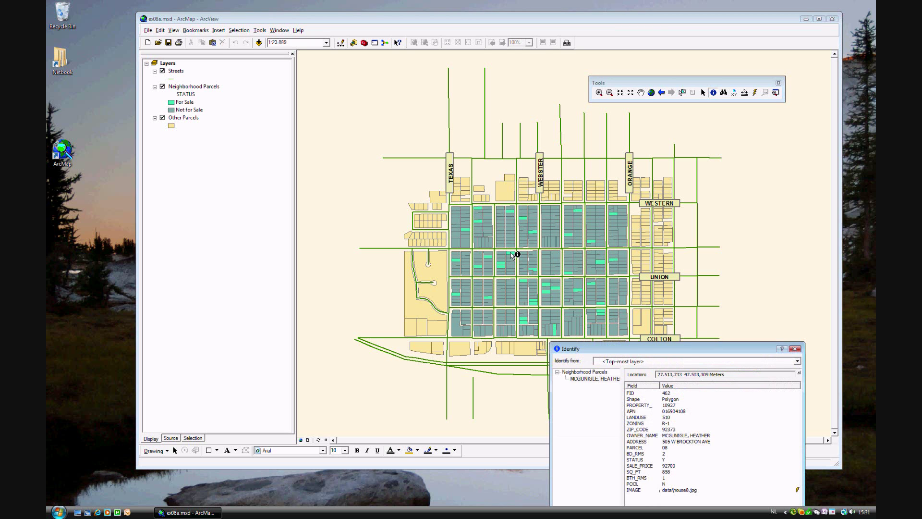
Enlarge the Identify results, then view and close the parcel's linked house8.jpg photo
drag(645, 354, 657, 185)
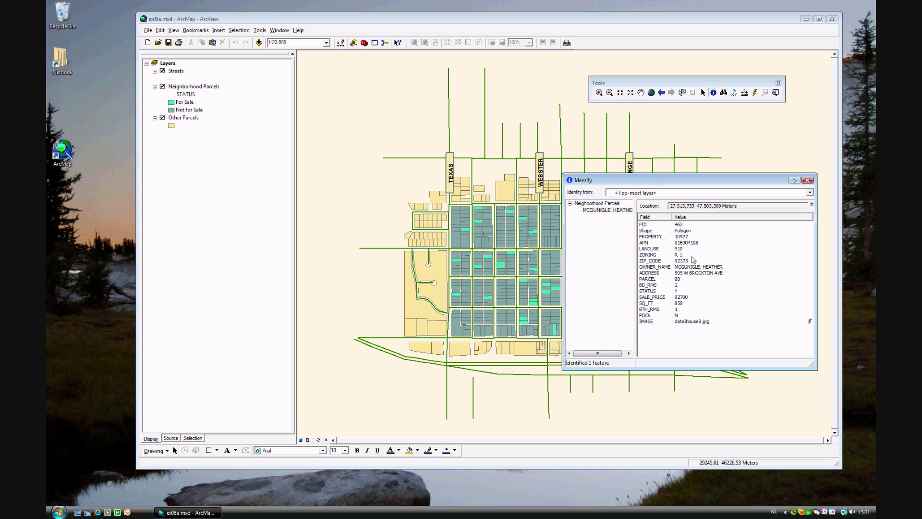
drag(633, 231, 654, 230)
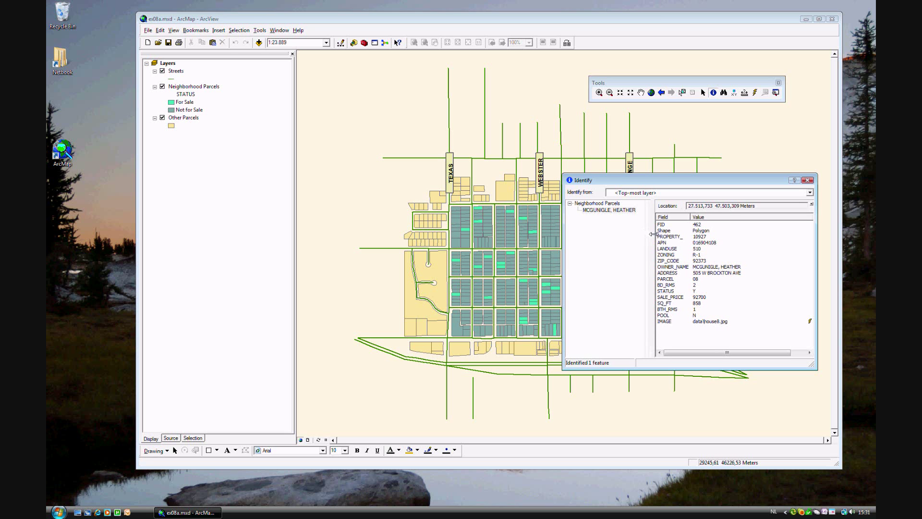
click(706, 321)
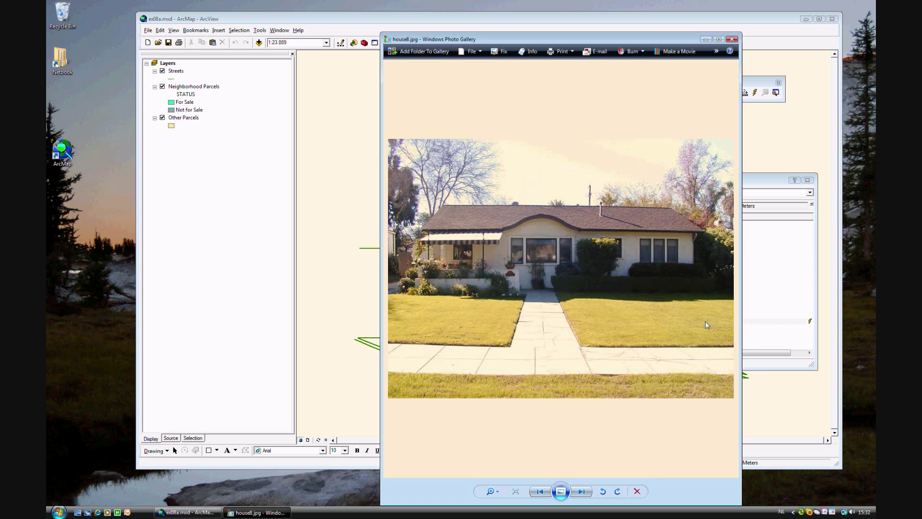
click(732, 39)
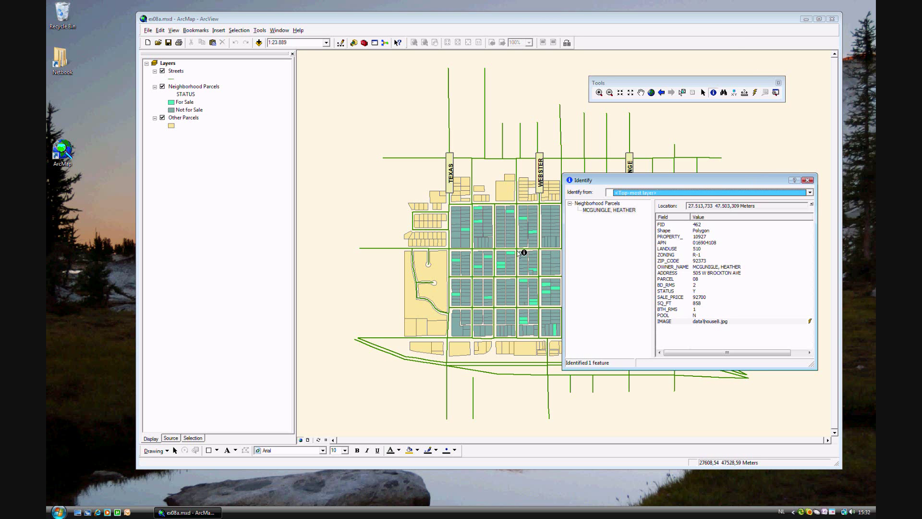
Identify several nearby parcels, ending on a 145000 for-sale house with 3 bedrooms and a pool
click(464, 230)
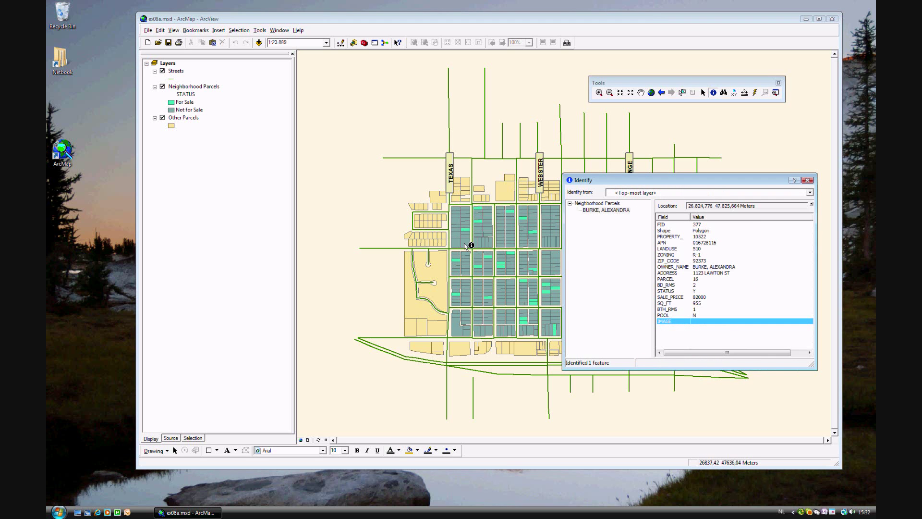
click(465, 247)
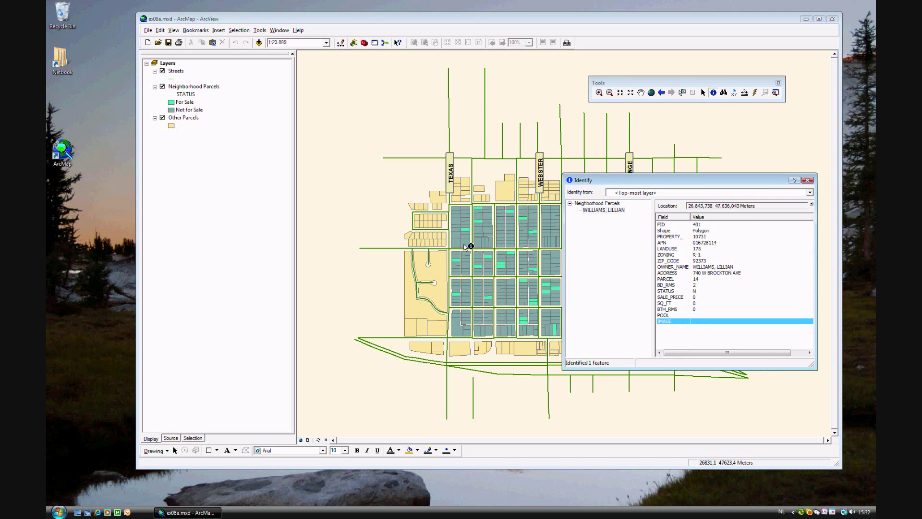
click(466, 260)
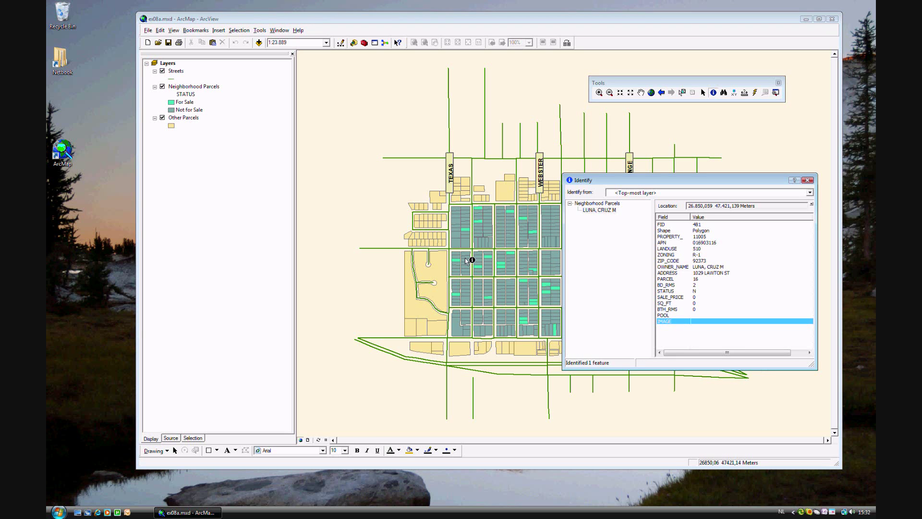
click(477, 267)
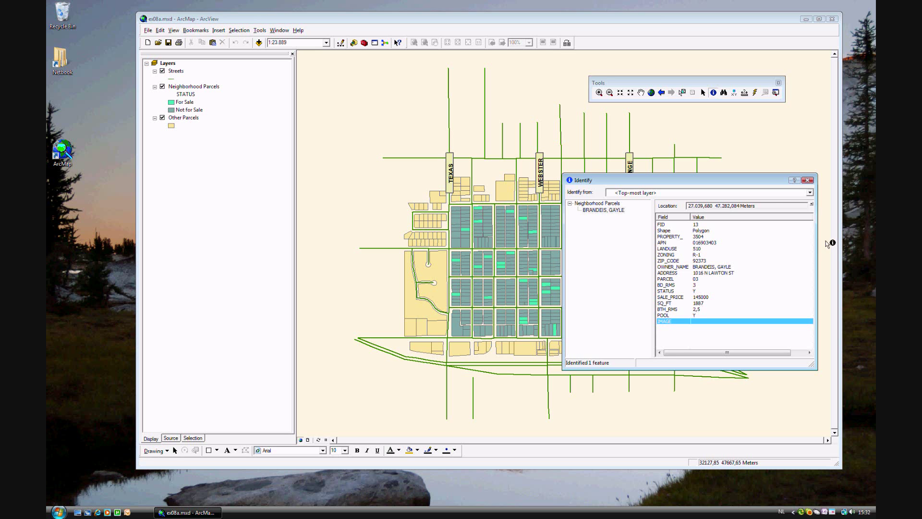
Close Identify and keep Neighborhood Parcels as the only selectable layer, excluding Streets and Other Parcels
click(808, 180)
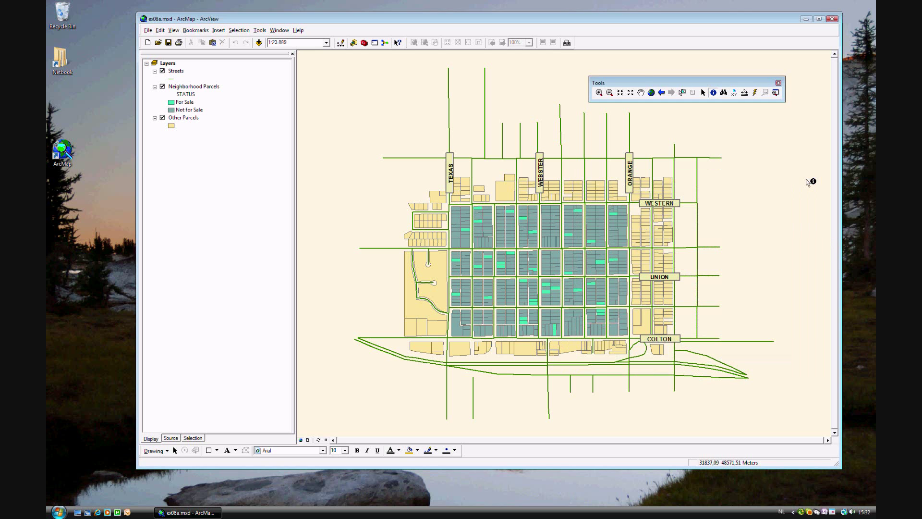
click(239, 31)
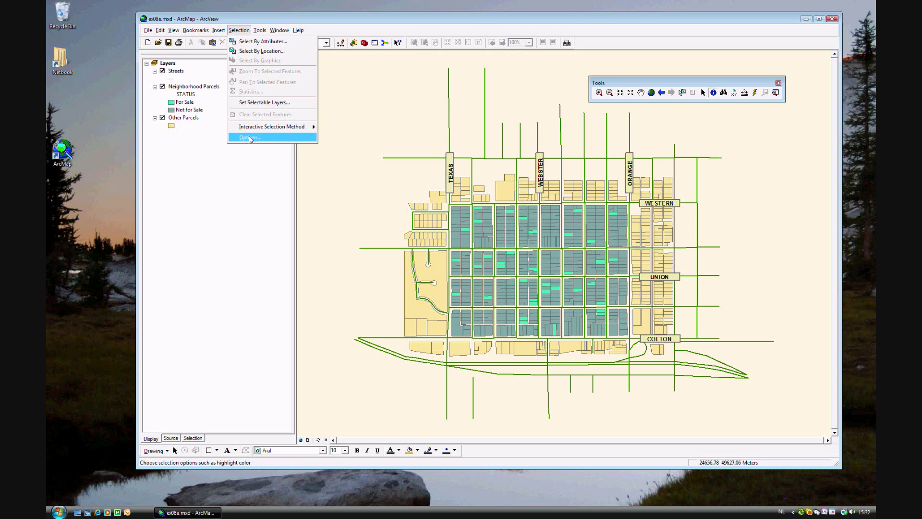
click(258, 103)
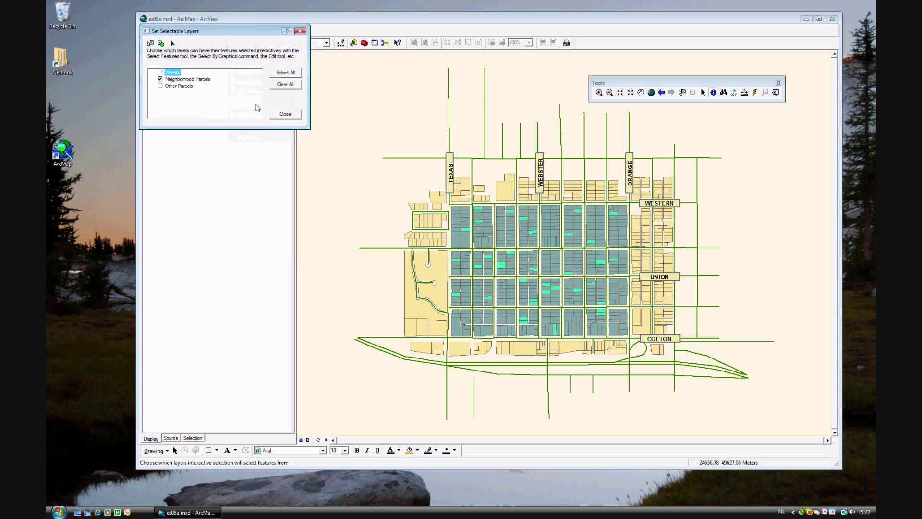
drag(222, 32, 368, 160)
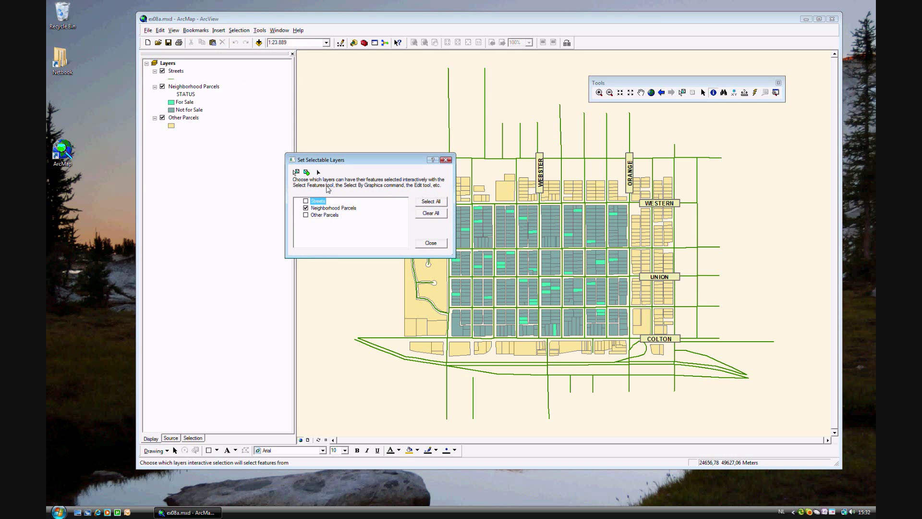
click(306, 201)
click(305, 214)
click(306, 201)
click(306, 215)
click(431, 243)
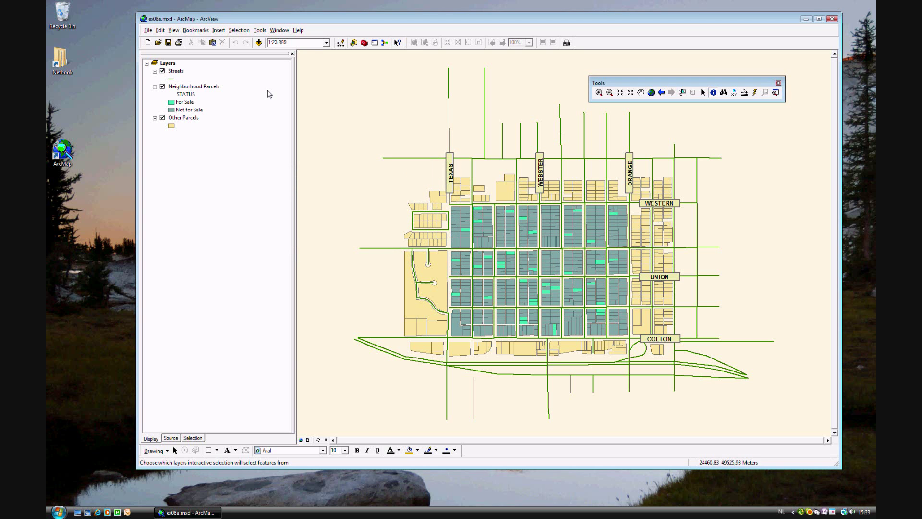
click(243, 31)
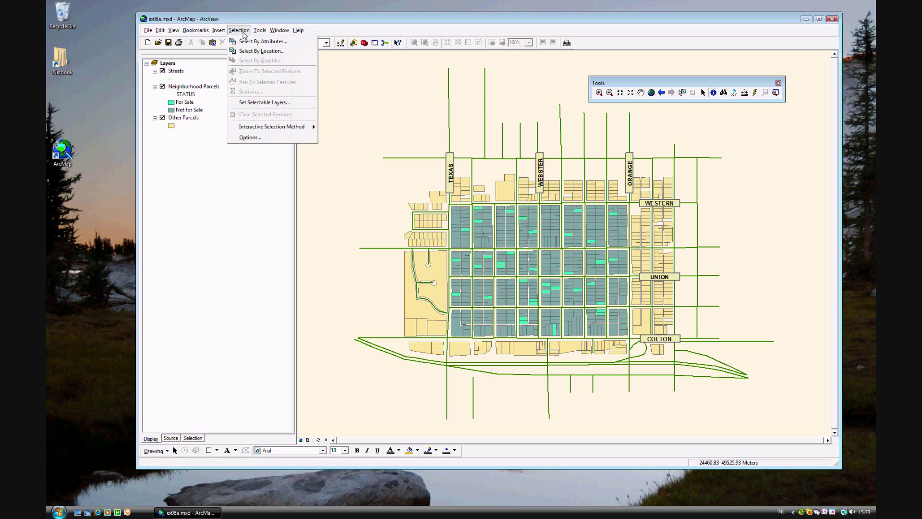
click(262, 141)
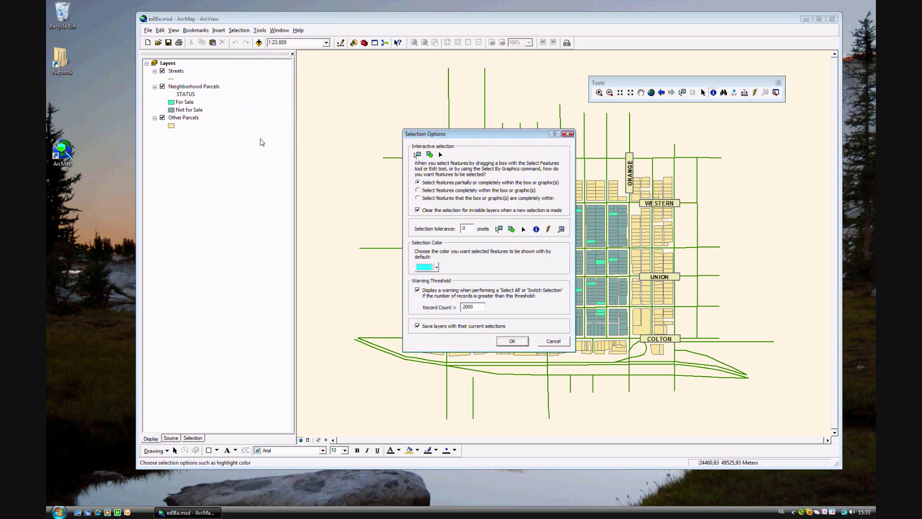
click(513, 341)
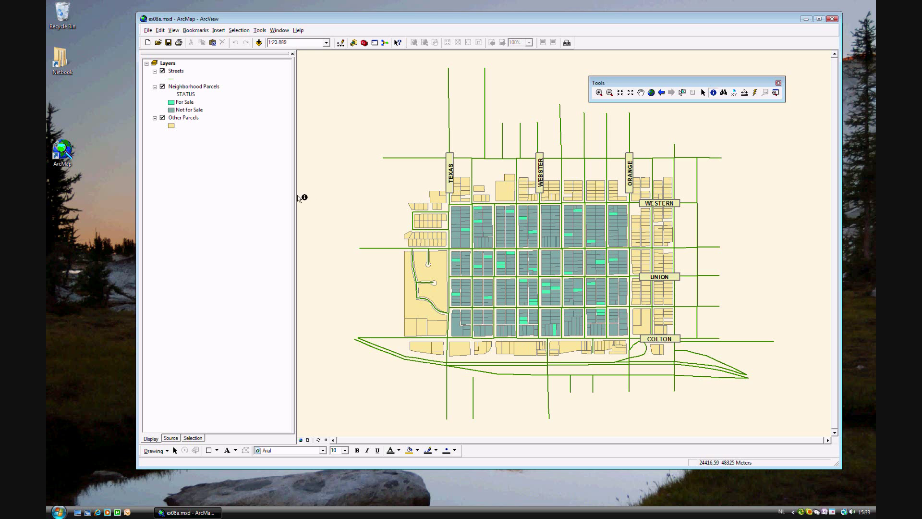
Set the interactive selection method to Add to Current Selection
click(239, 31)
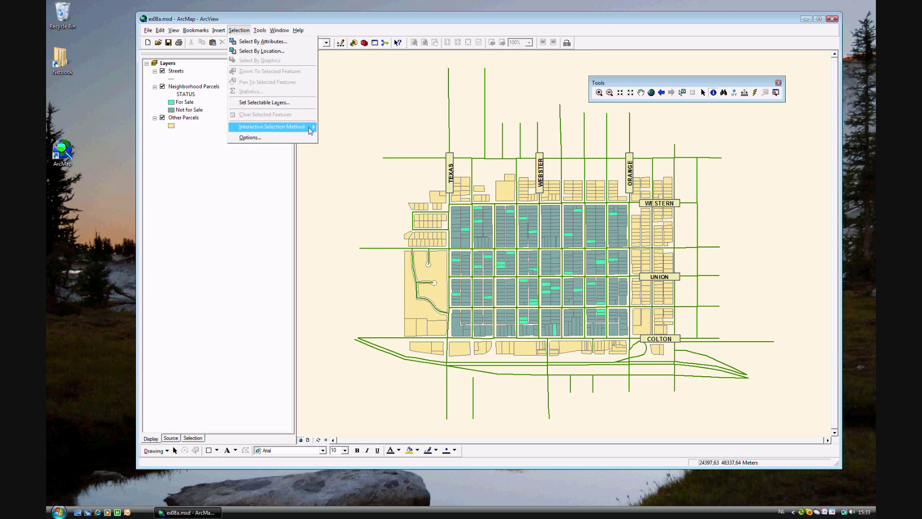
mouse_move(308, 127)
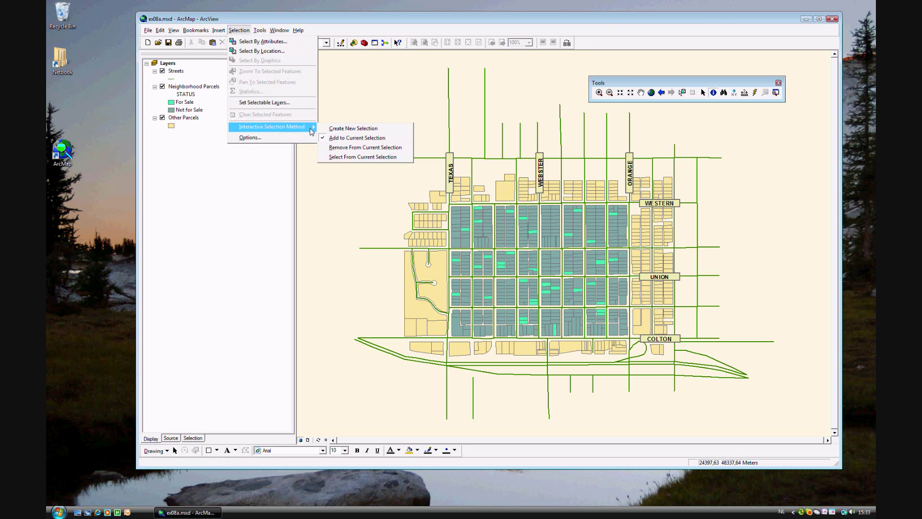
click(367, 139)
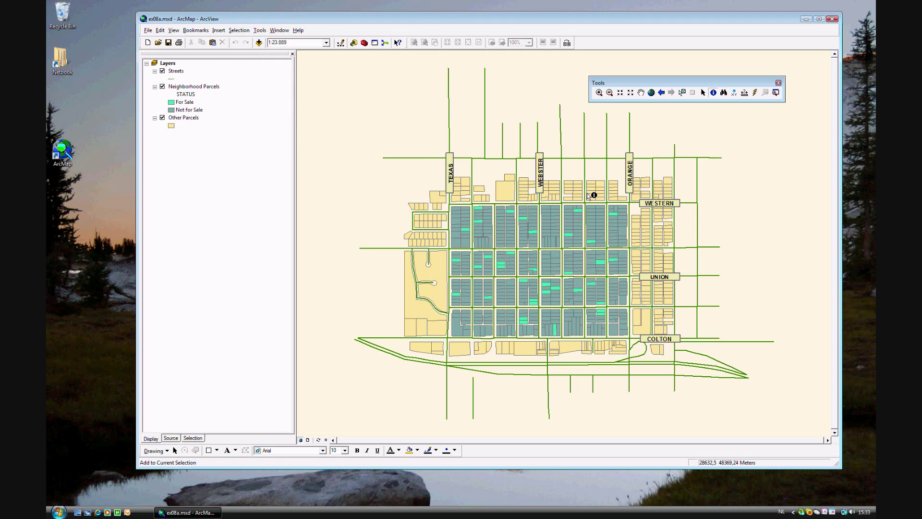
Select nine for-sale parcels one by one on the map with Select Features
click(682, 93)
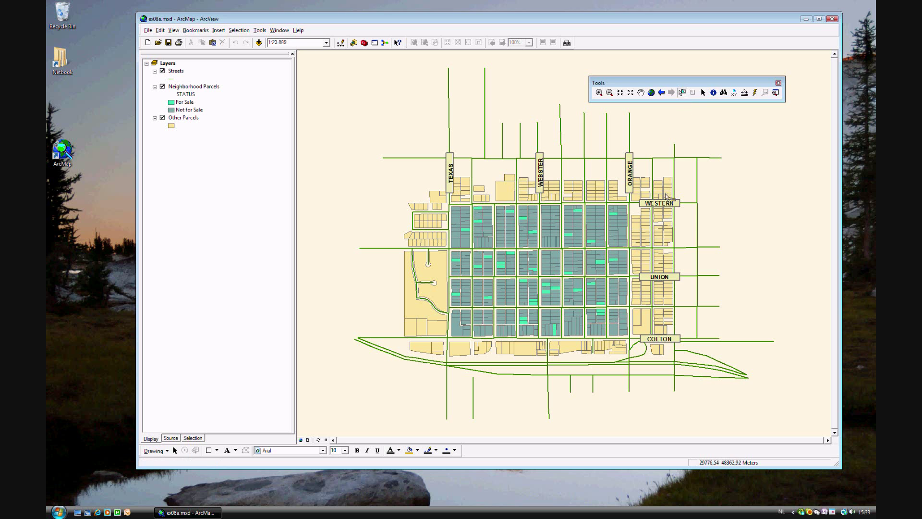
click(479, 211)
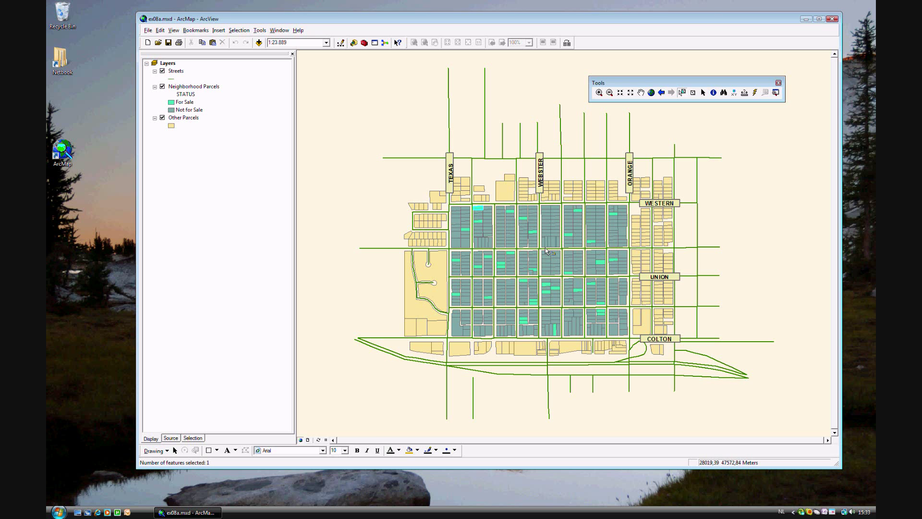
shift+click(512, 253)
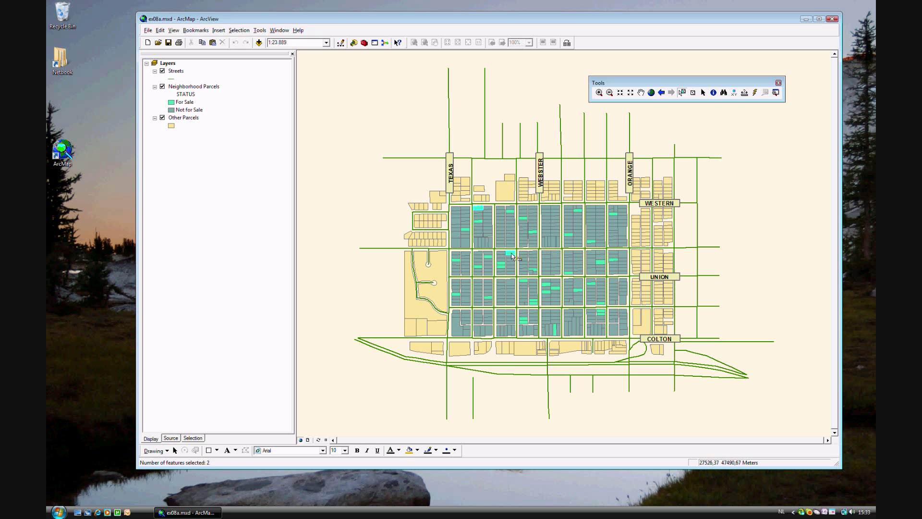
shift+click(569, 272)
shift+click(600, 303)
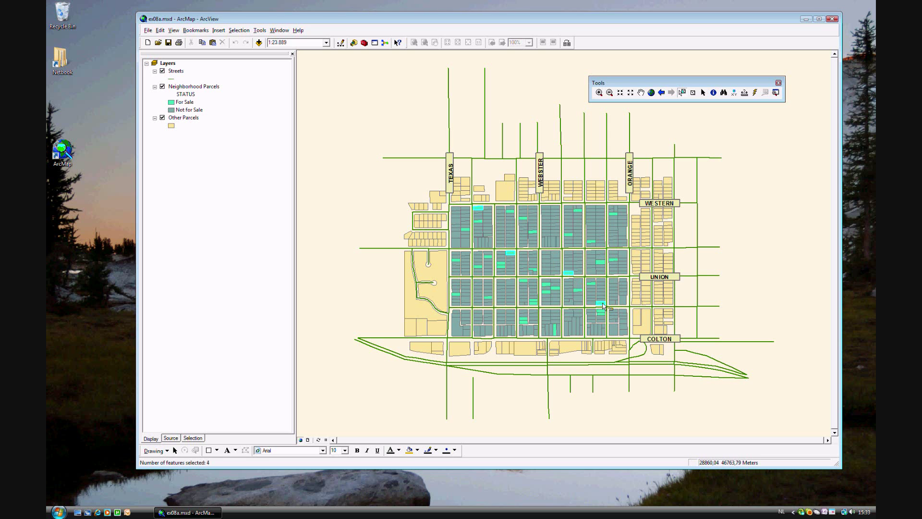
shift+click(534, 304)
shift+click(525, 324)
shift+click(600, 313)
shift+click(523, 282)
shift+click(534, 271)
Switch to Remove From Current Selection and drop one parcel, leaving eight selected
click(242, 31)
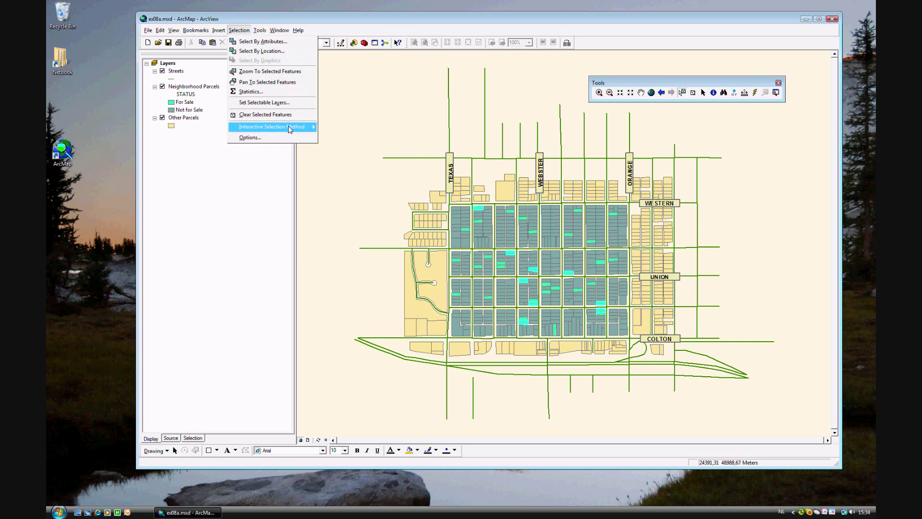
mouse_move(292, 127)
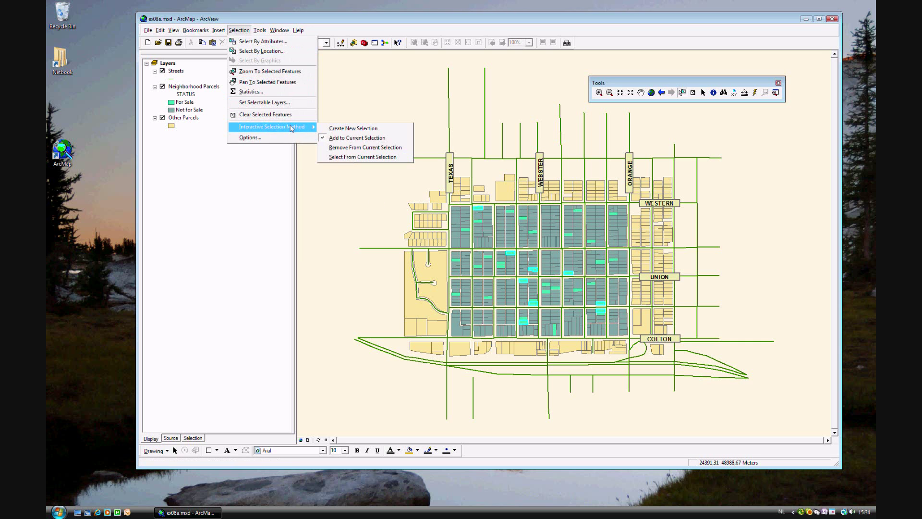
click(348, 150)
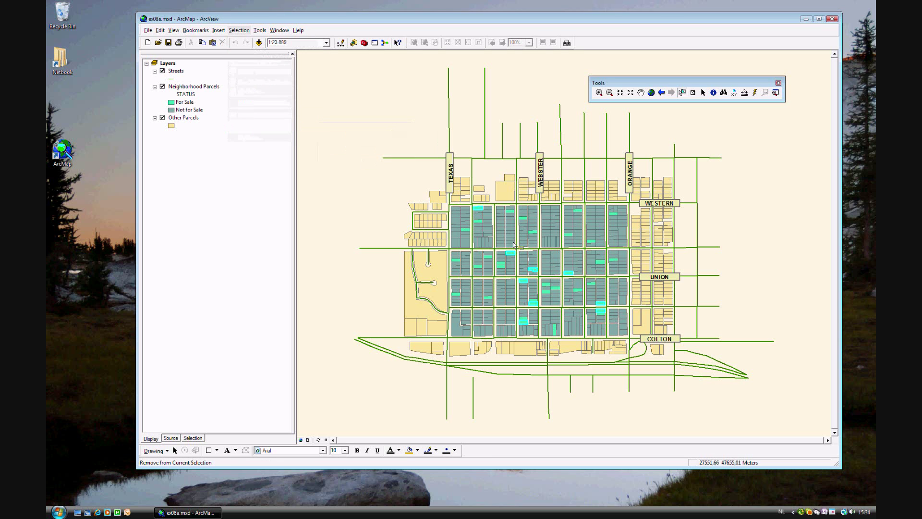
click(537, 272)
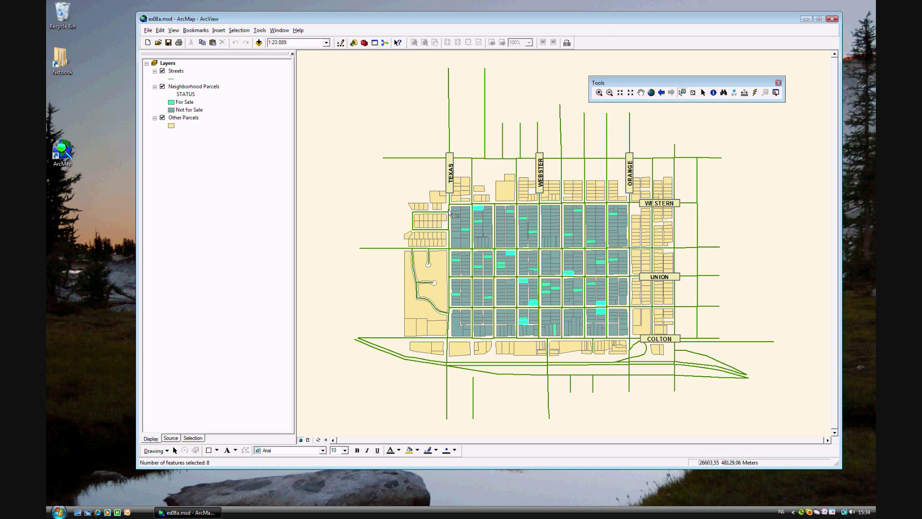
Open the Neighborhood Parcels attribute table showing only the 8 selected records, sized above the map
right_click(178, 87)
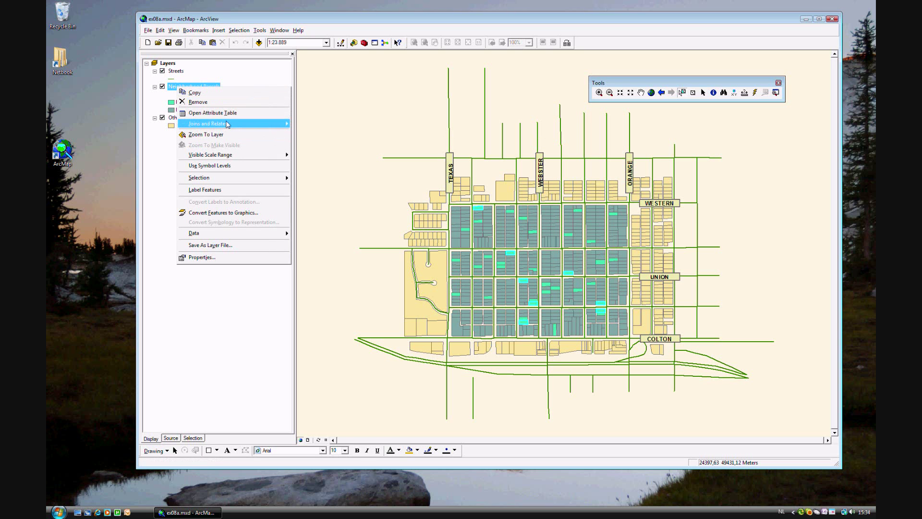
click(229, 116)
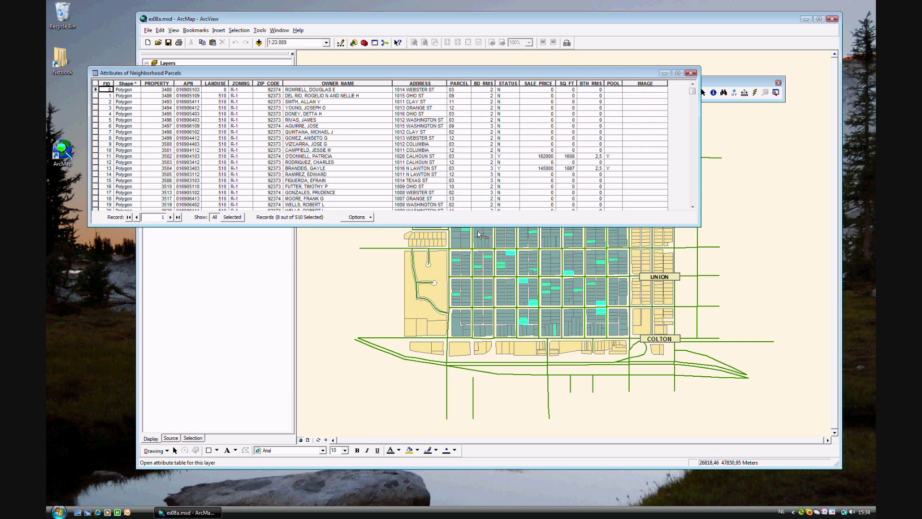
drag(698, 225, 736, 393)
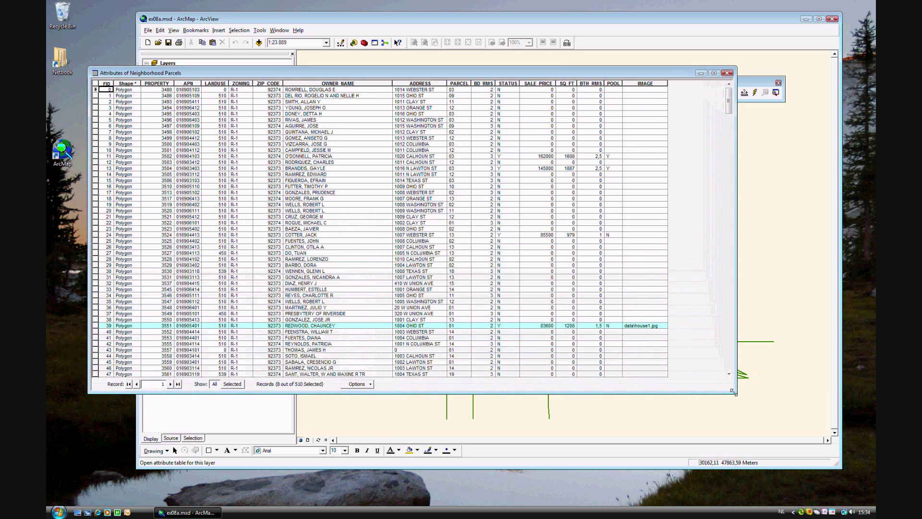
drag(729, 112, 736, 356)
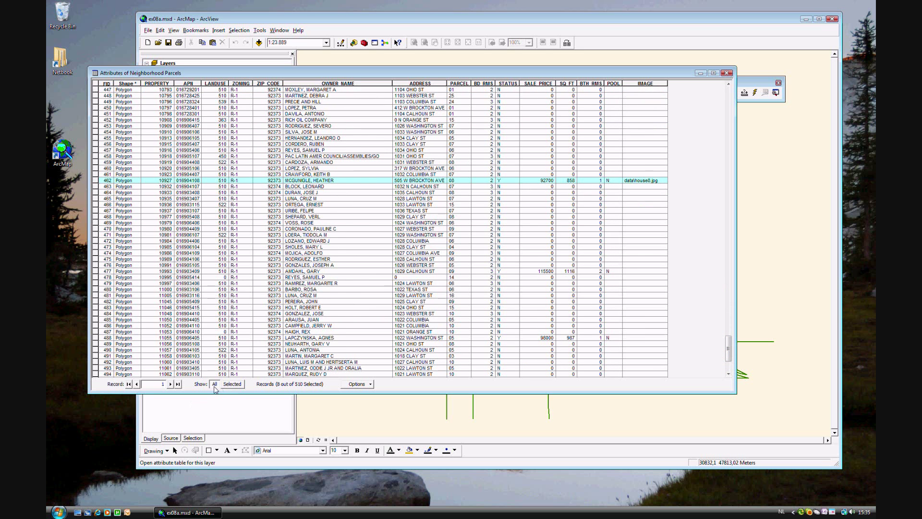
click(233, 385)
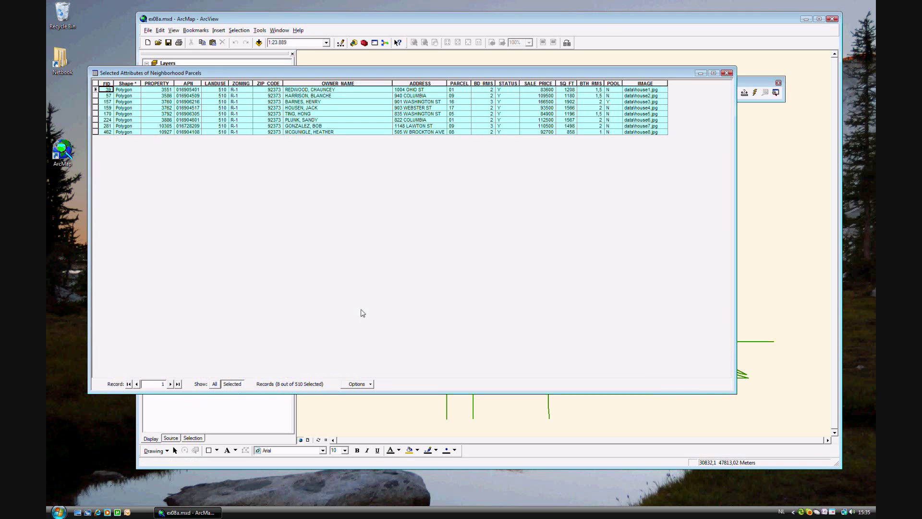
drag(733, 396, 703, 164)
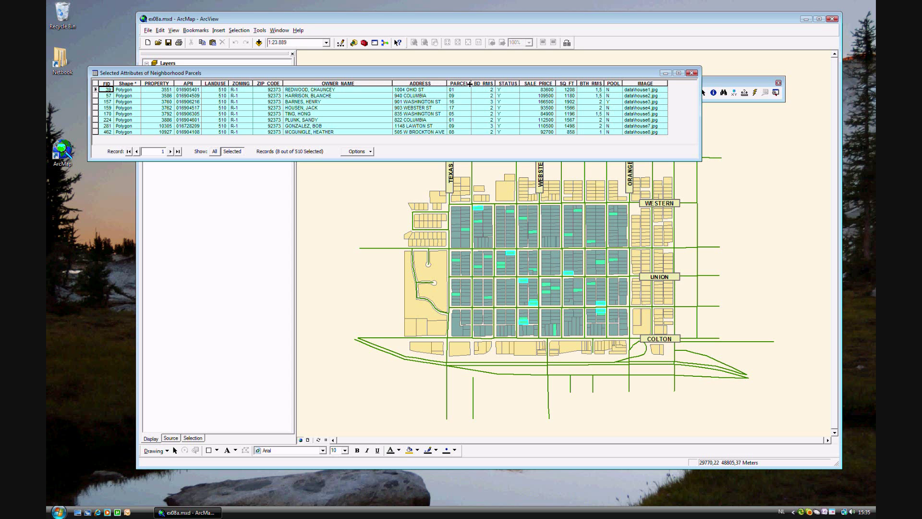
Sort selected records by SALE PRICE descending and highlight the top 166500 parcel
click(535, 84)
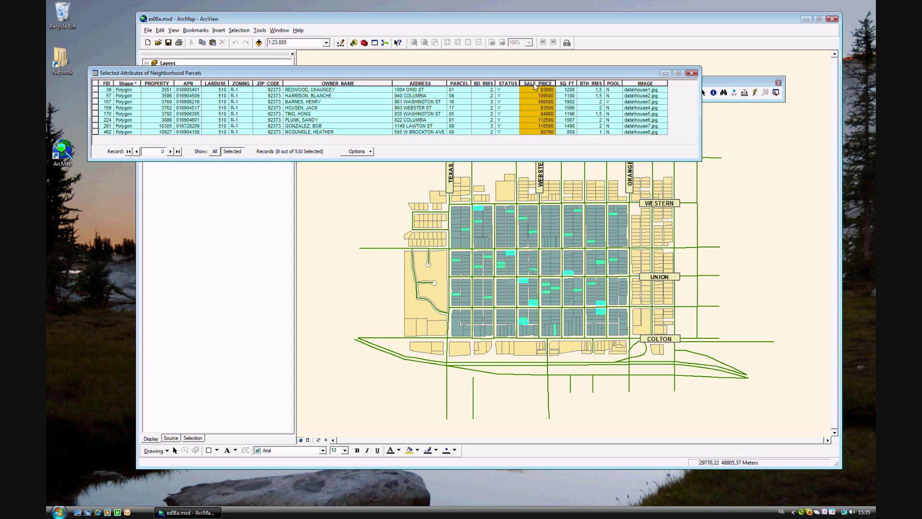
right_click(535, 87)
click(545, 96)
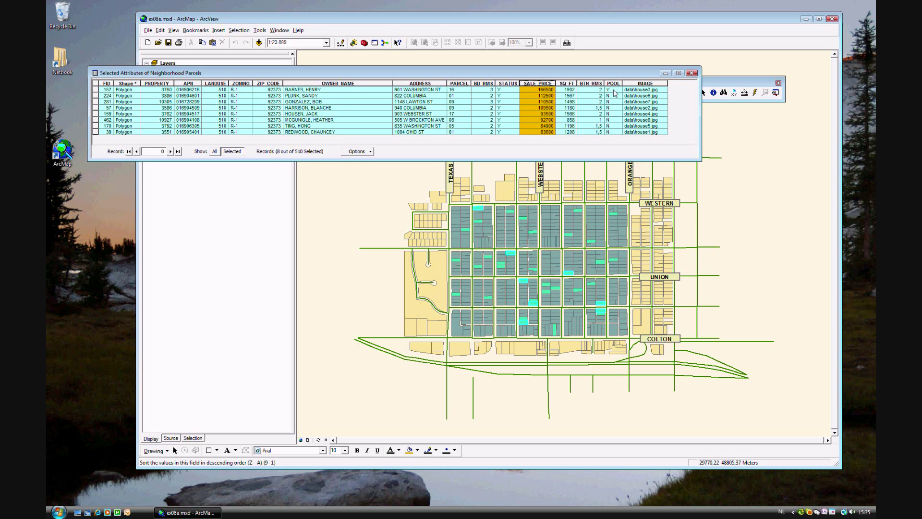
click(95, 89)
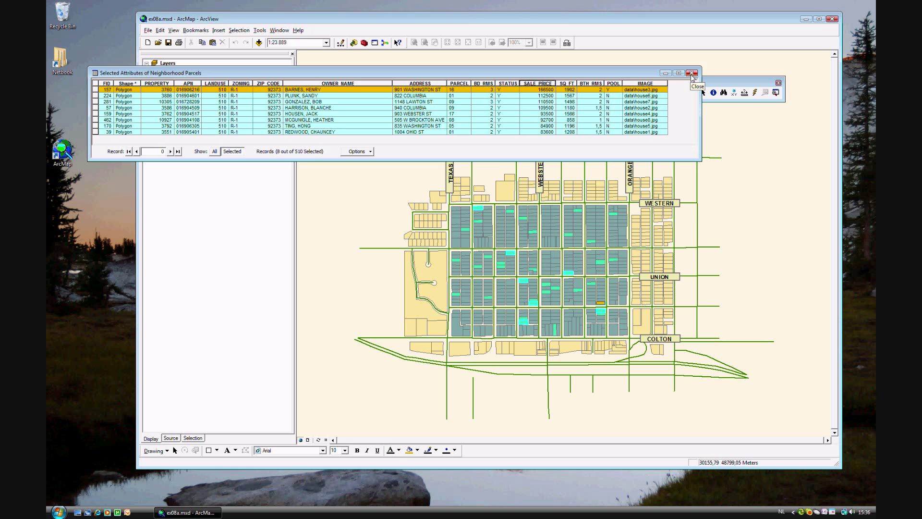
Close the attribute table and clear all selected parcels from the map
click(692, 74)
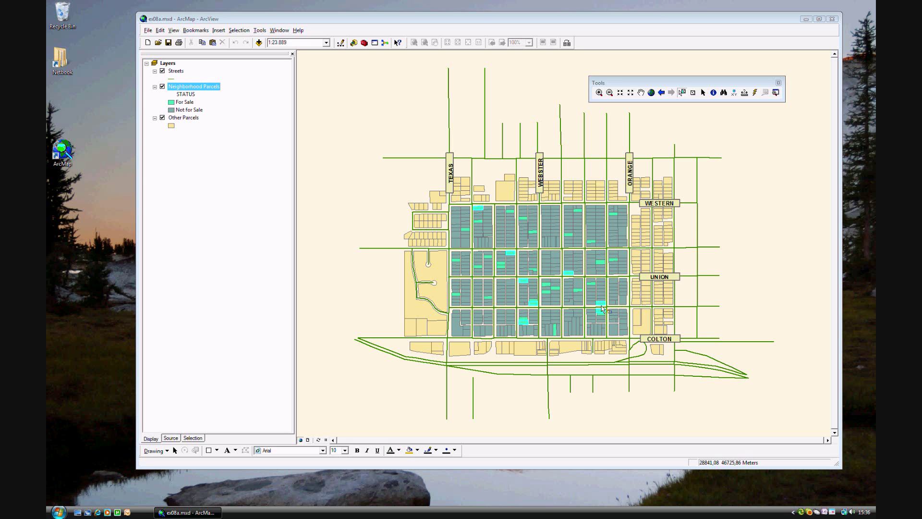
click(239, 32)
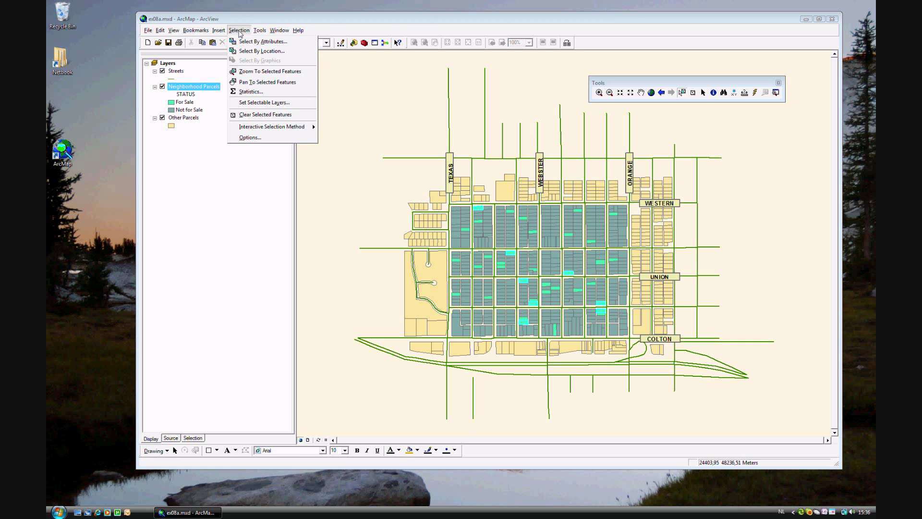
click(264, 115)
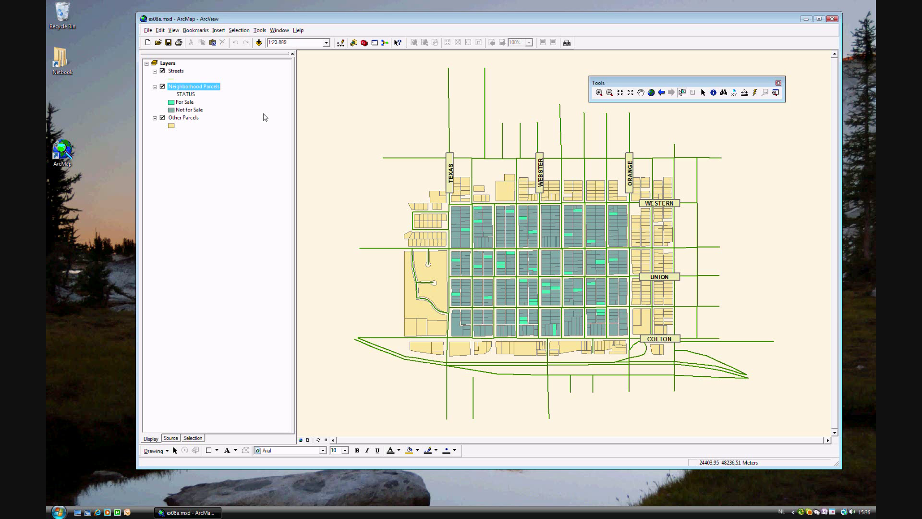
Enable document hyperlinks on Neighborhood Parcels using the IMAGE field
double_click(174, 88)
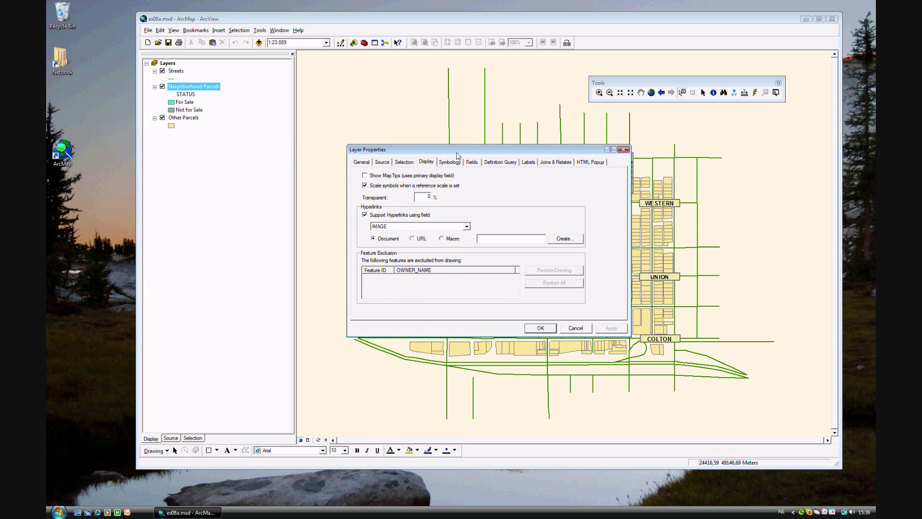
drag(457, 153, 452, 154)
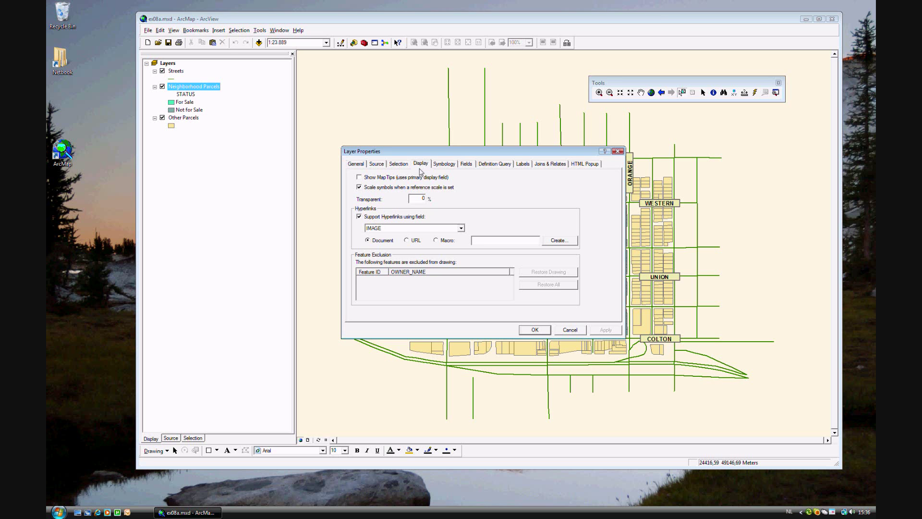
click(359, 216)
click(359, 216)
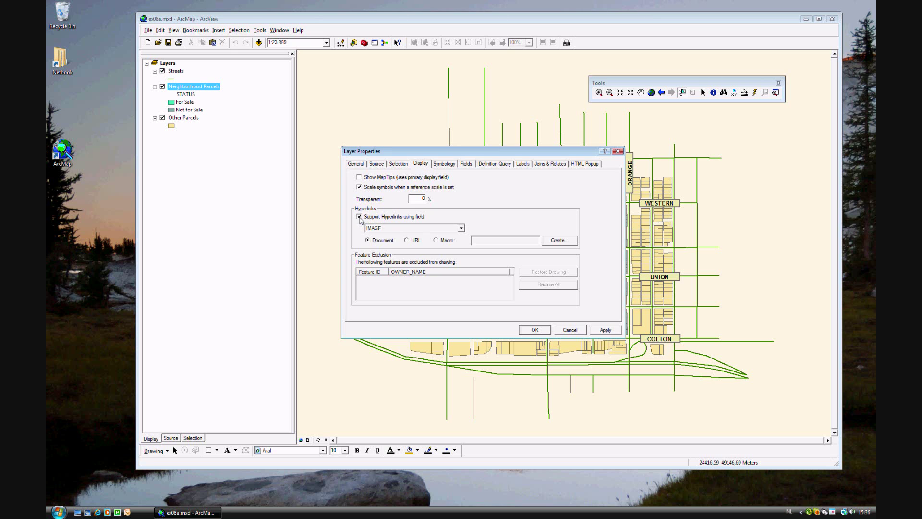
click(461, 229)
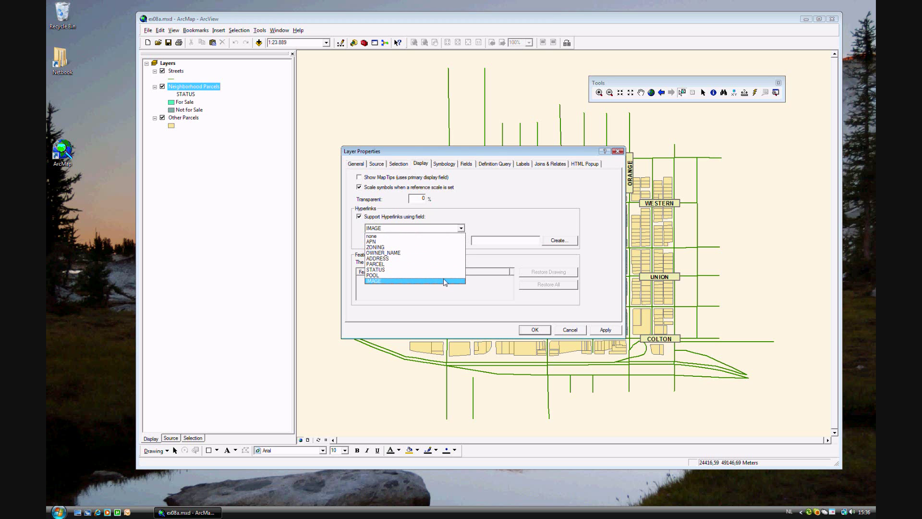
click(445, 281)
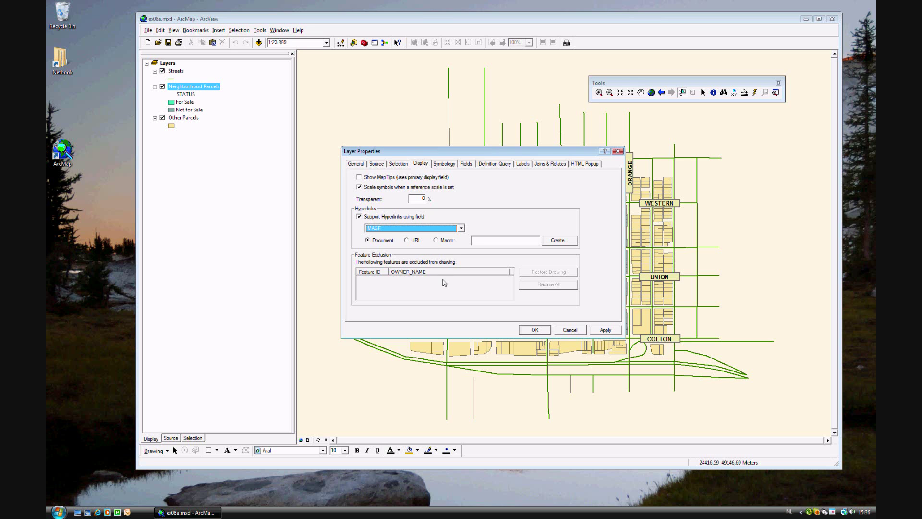
click(534, 330)
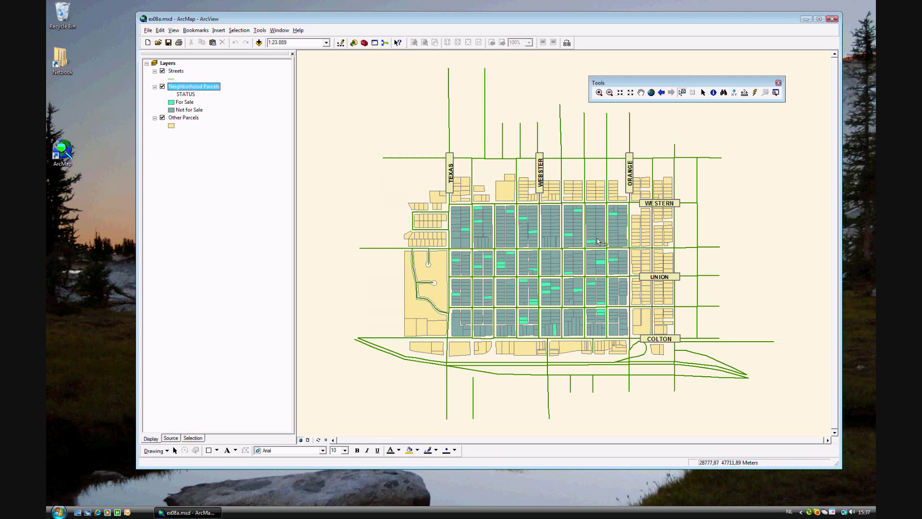
Use the Hyperlink tool to view and close the house1.jpg and house7.jpg photos of two for-sale parcels
click(756, 94)
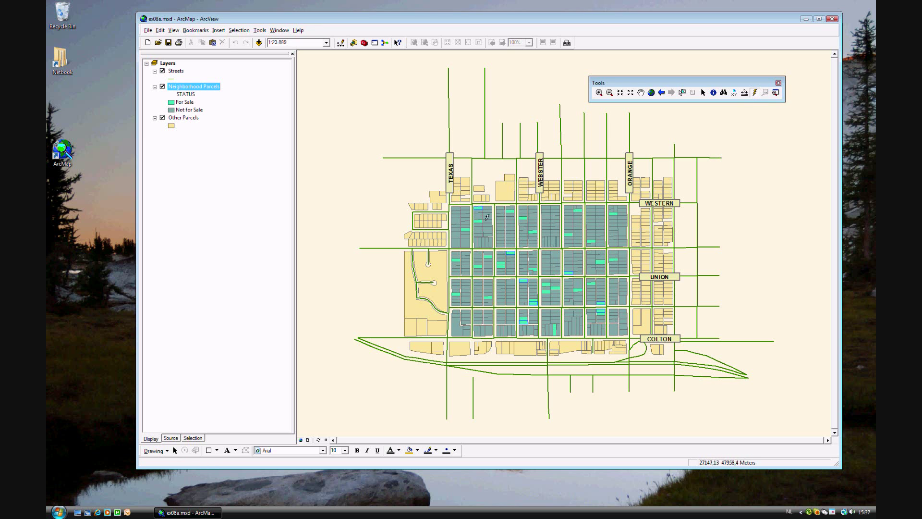
mouse_move(513, 249)
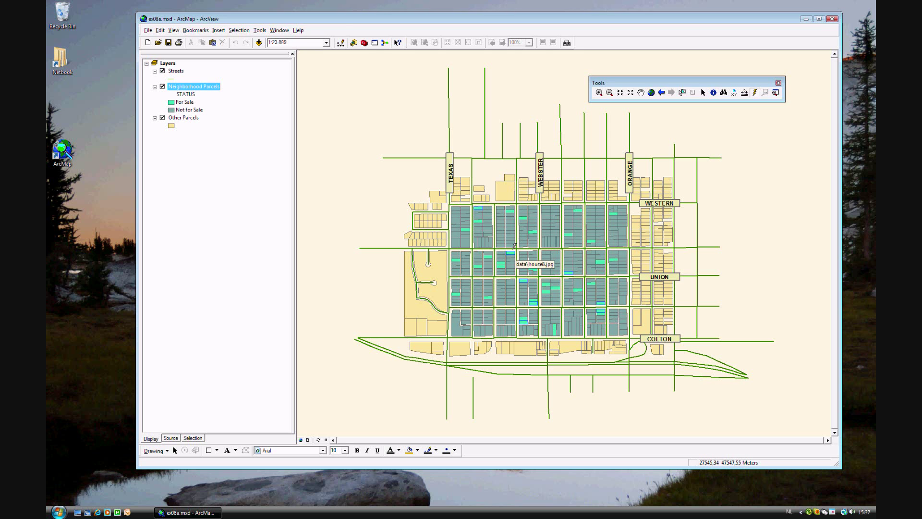
mouse_move(524, 289)
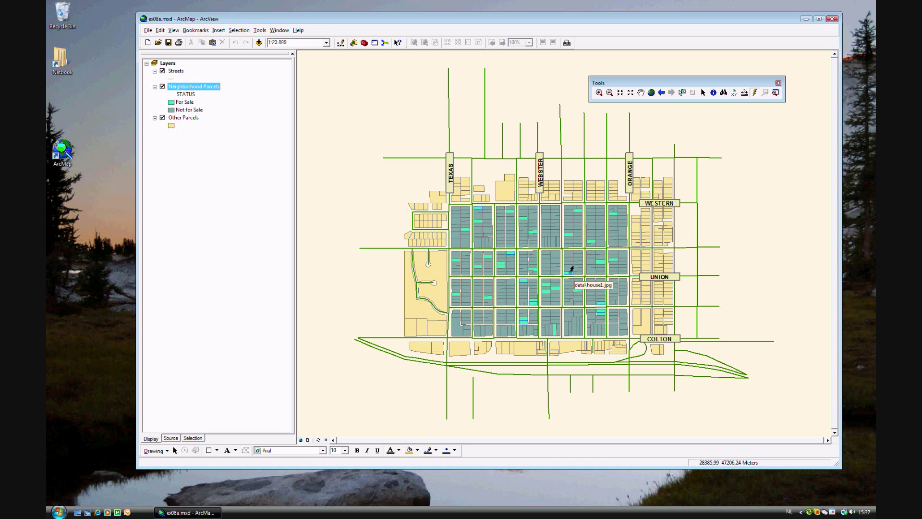
click(570, 271)
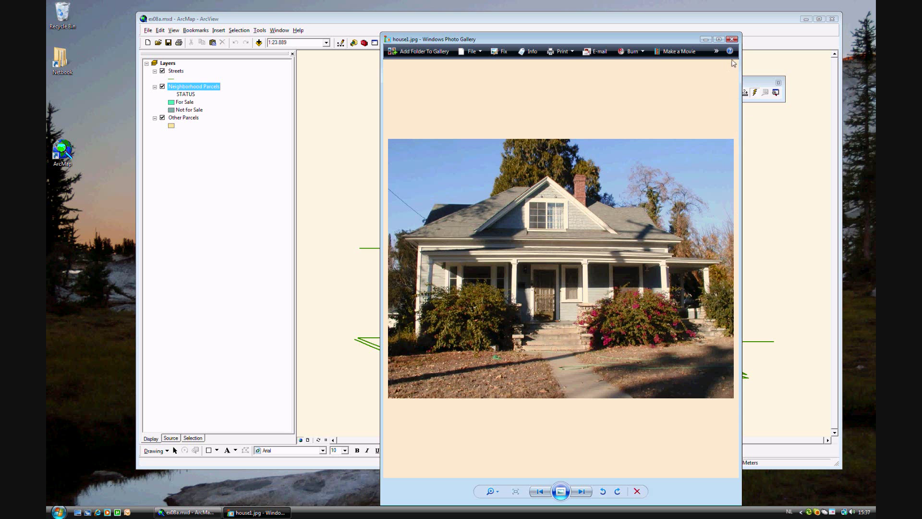
click(734, 40)
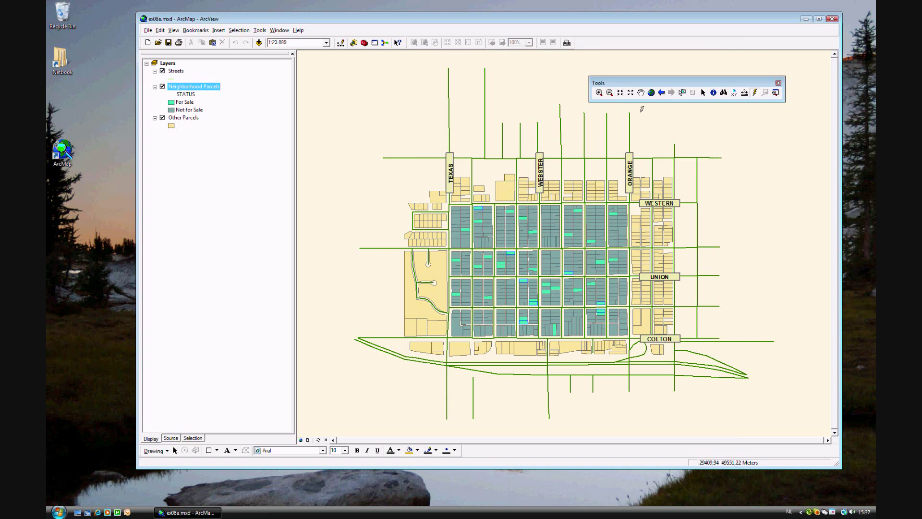
click(479, 208)
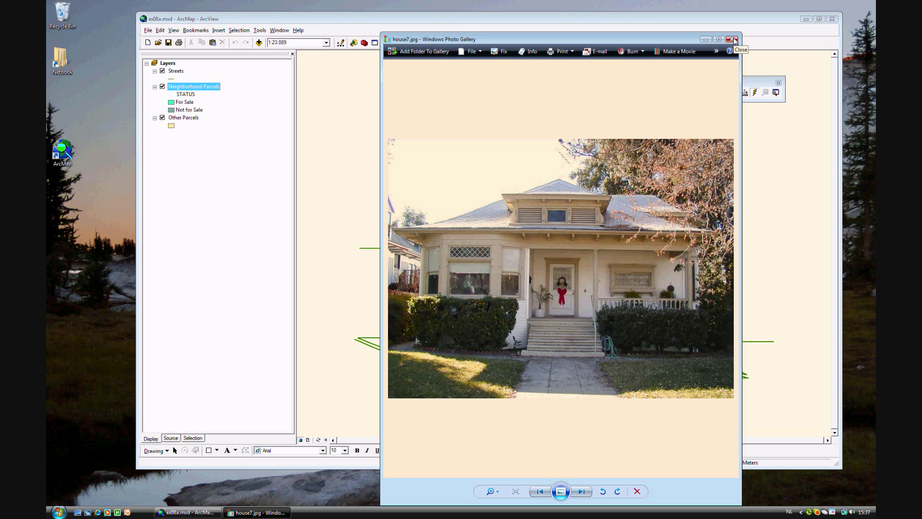
click(733, 39)
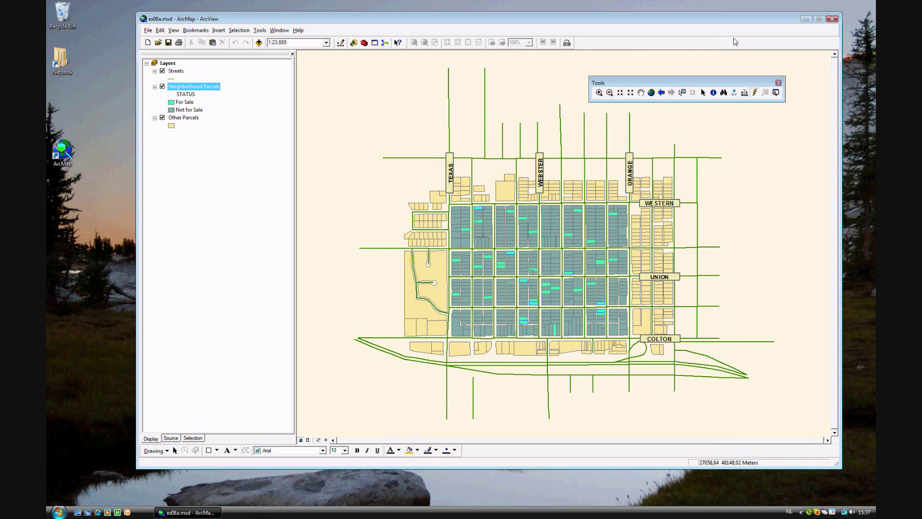
Start a Find search for the text '831 Washington'
click(723, 94)
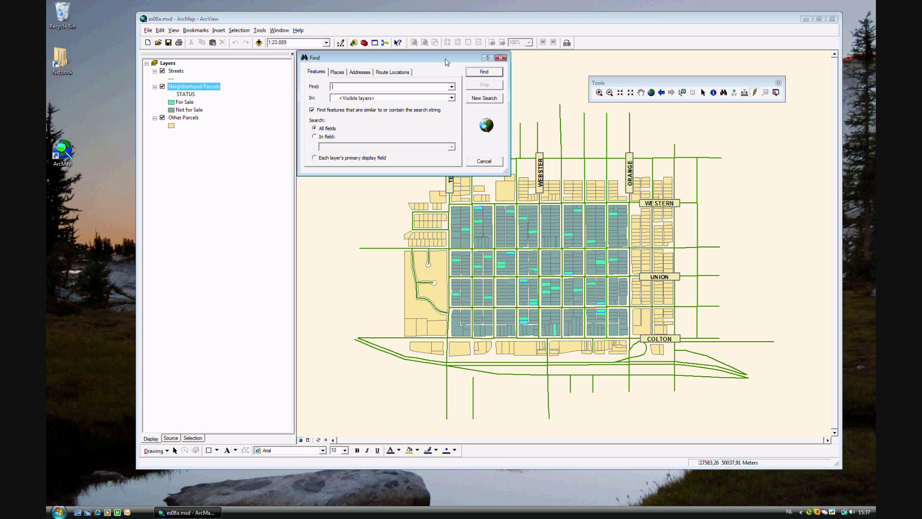
drag(446, 61, 490, 135)
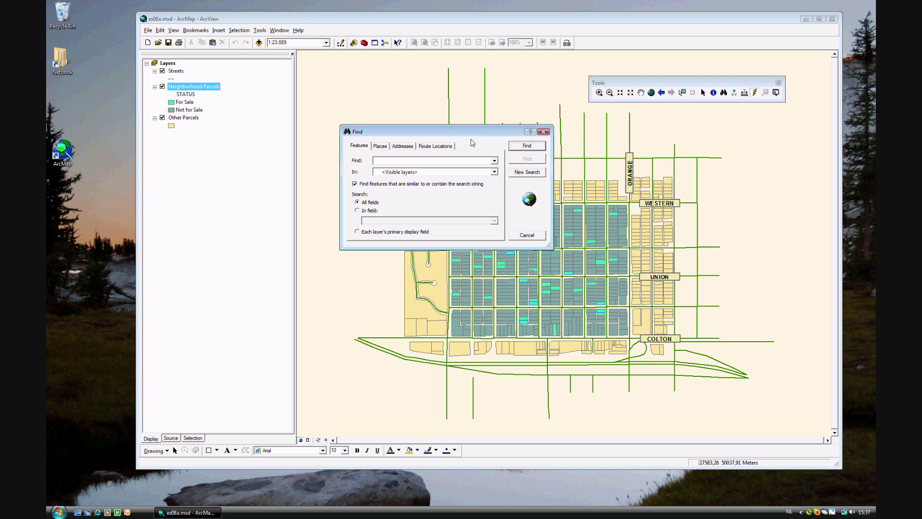
click(388, 160)
text(831 Washington St)
click(494, 172)
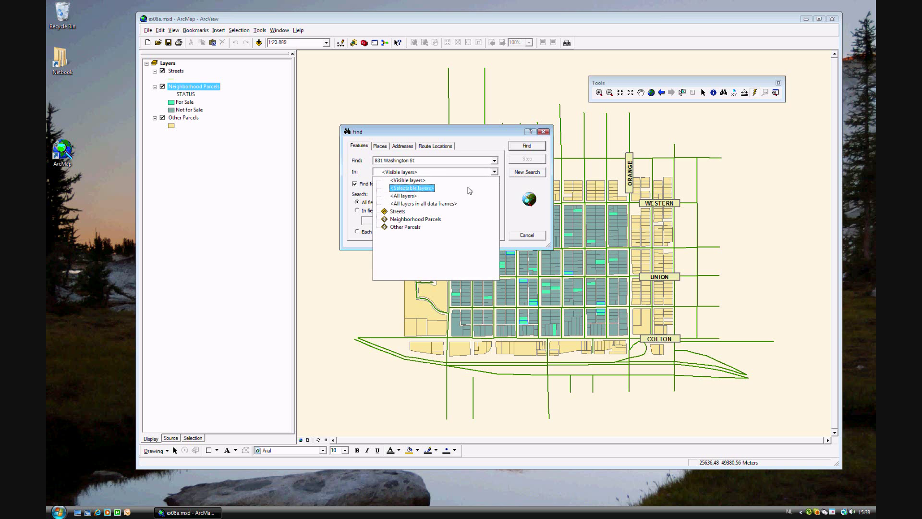
click(435, 221)
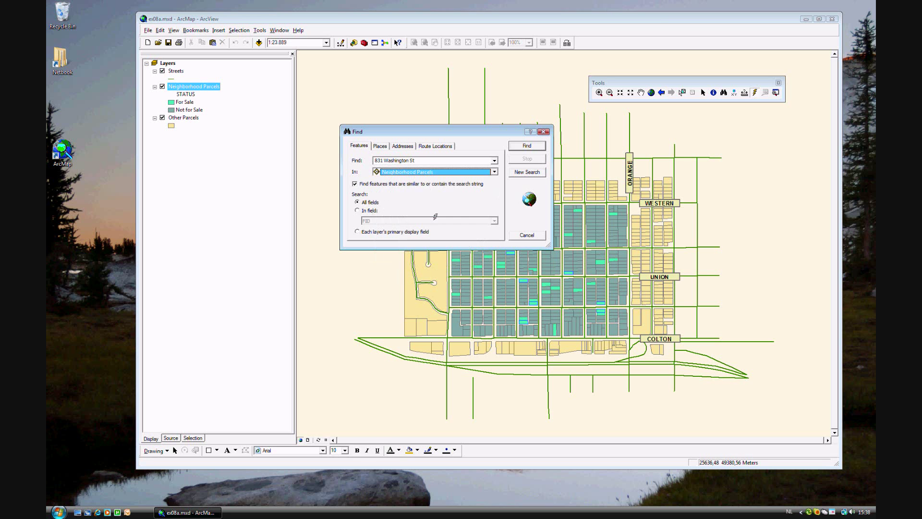
click(358, 211)
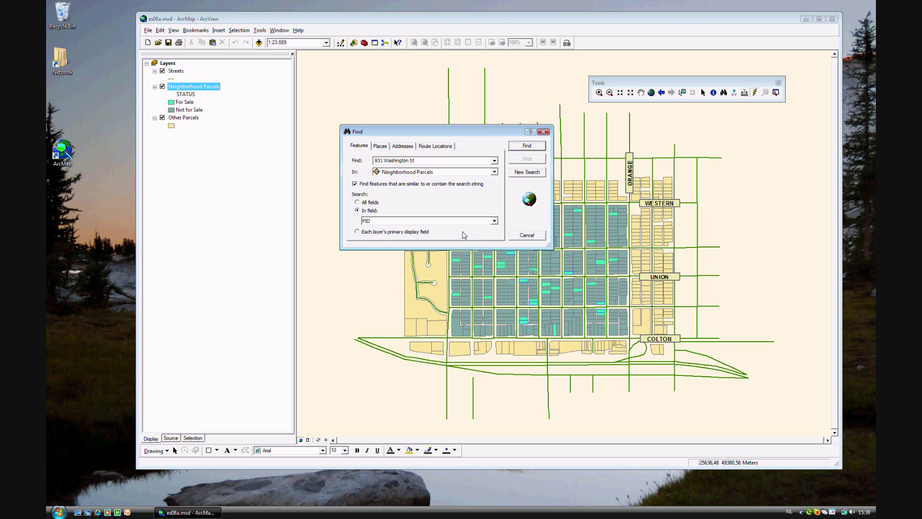
click(494, 220)
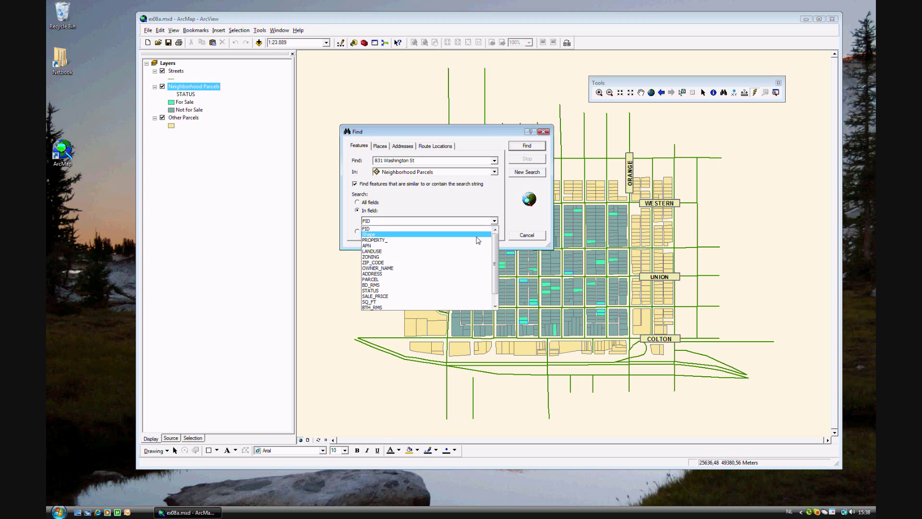
click(455, 273)
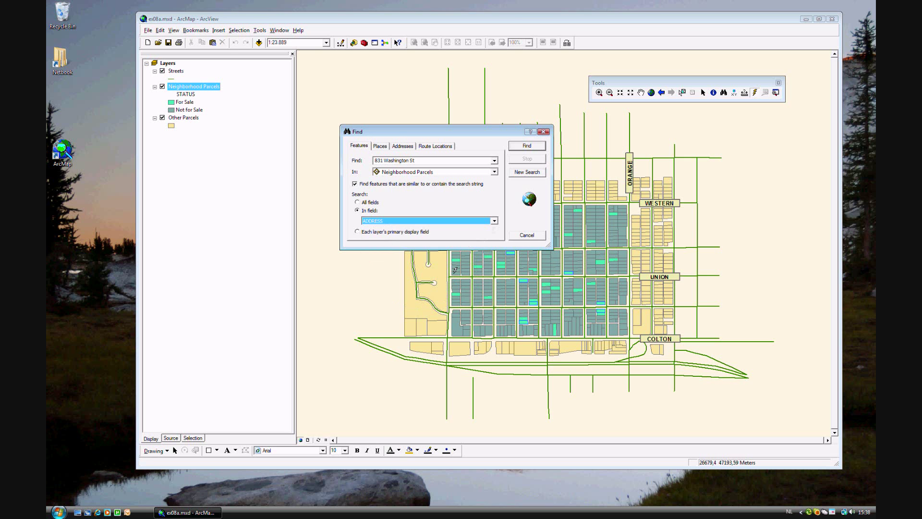
click(527, 149)
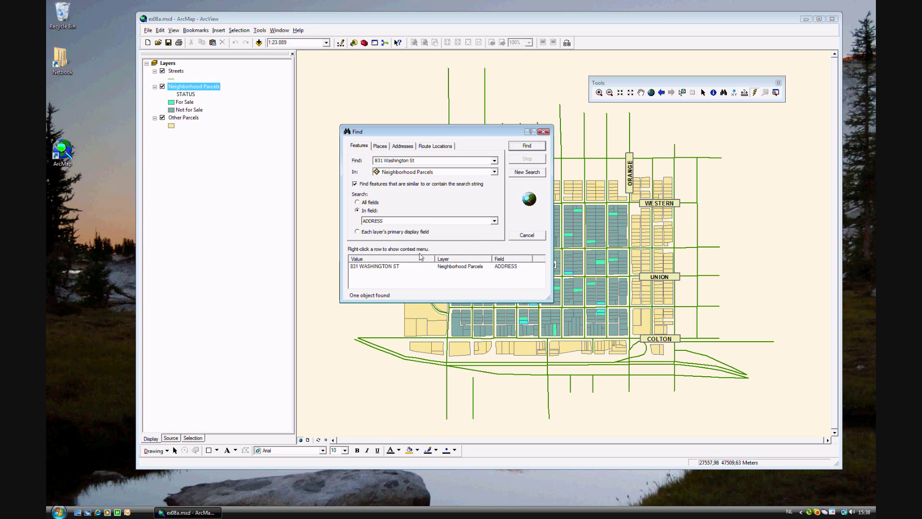
click(390, 269)
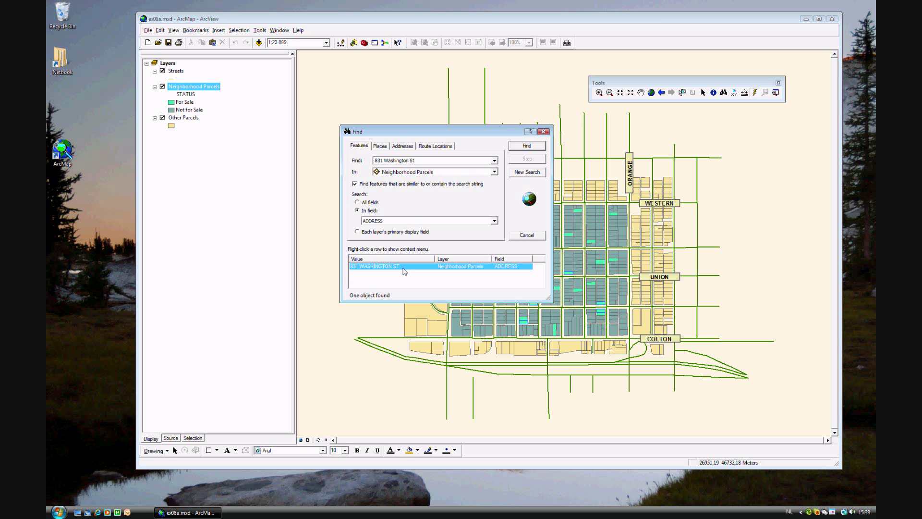
right_click(404, 271)
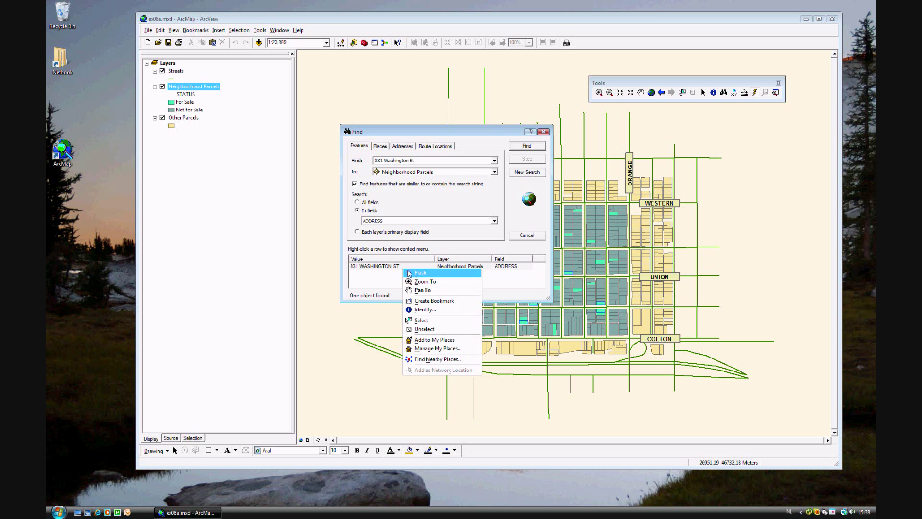
click(429, 310)
drag(691, 180, 699, 343)
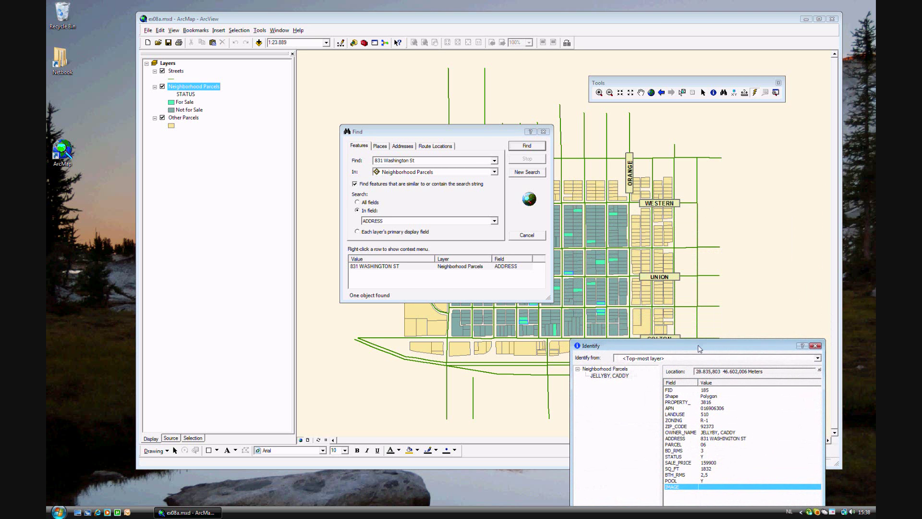